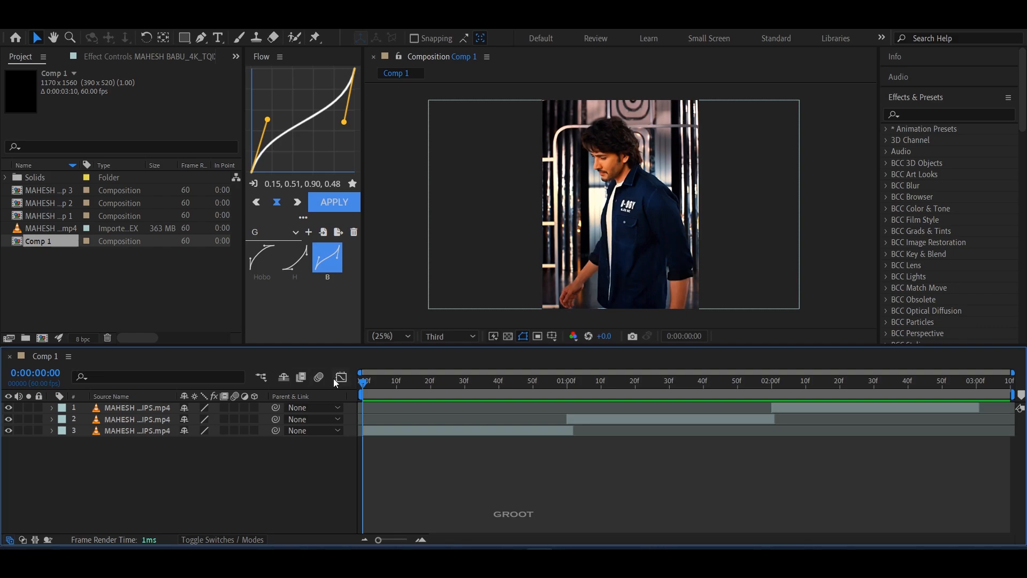
pyautogui.click(451, 430)
pyautogui.click(646, 426)
pyautogui.click(853, 414)
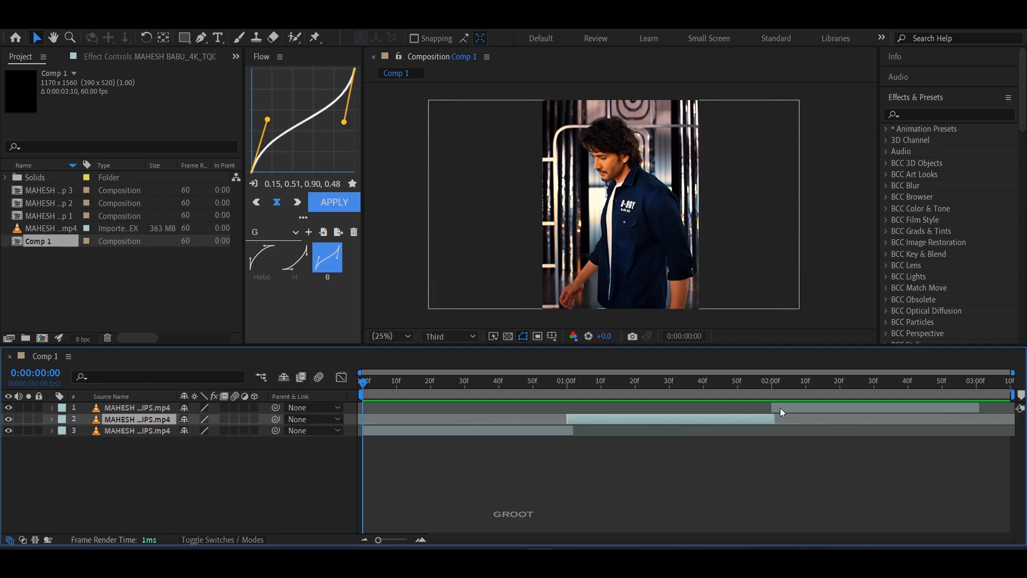
pyautogui.click(823, 407)
pyautogui.click(479, 472)
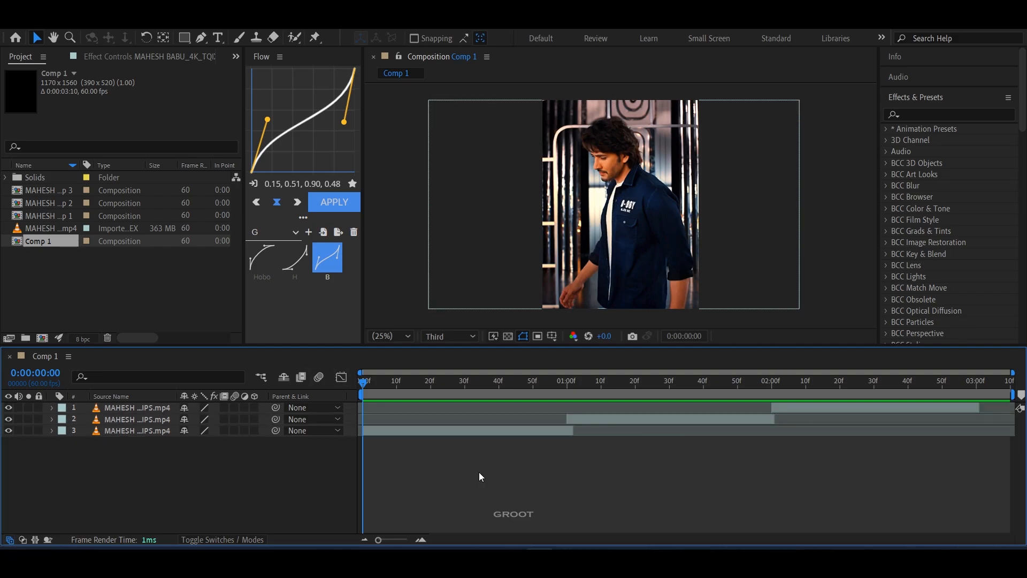
# Step: Turn on frame blending and motion blur for all three clip layers in Comp 1
pyautogui.click(224, 407)
pyautogui.click(224, 419)
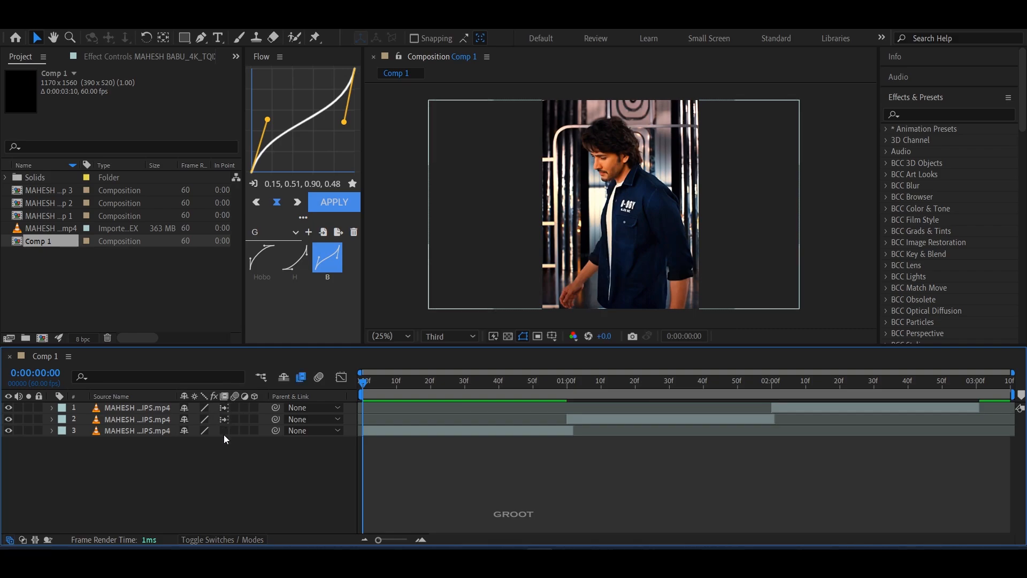
pyautogui.click(224, 431)
pyautogui.click(234, 407)
pyautogui.click(234, 419)
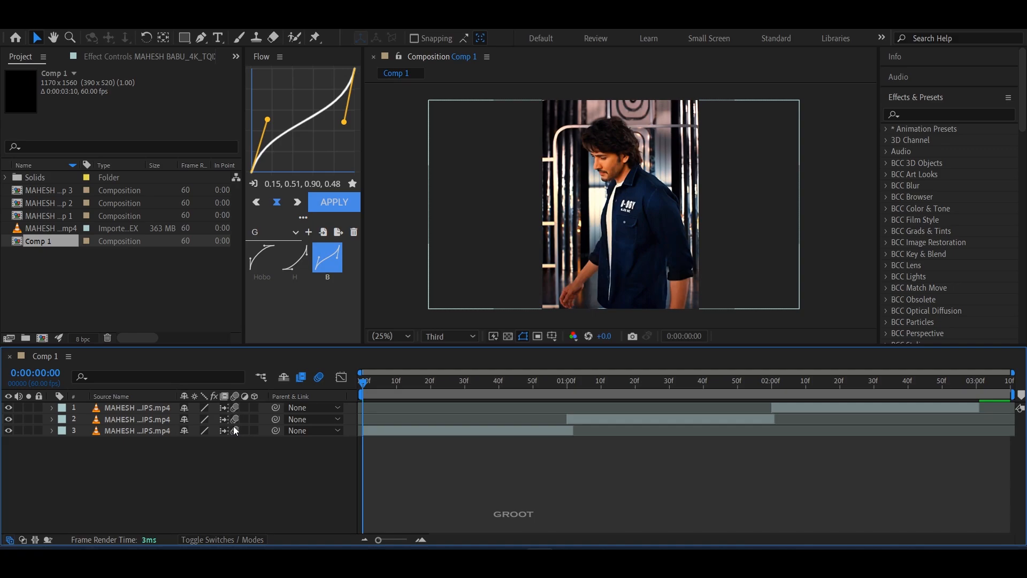
pyautogui.click(234, 429)
# Step: Preview the timeline and start a Stabilize Motion track on the first clip in layer 3
pyautogui.press('space')
pyautogui.moveTo(473, 396); pyautogui.dragTo(416, 396)
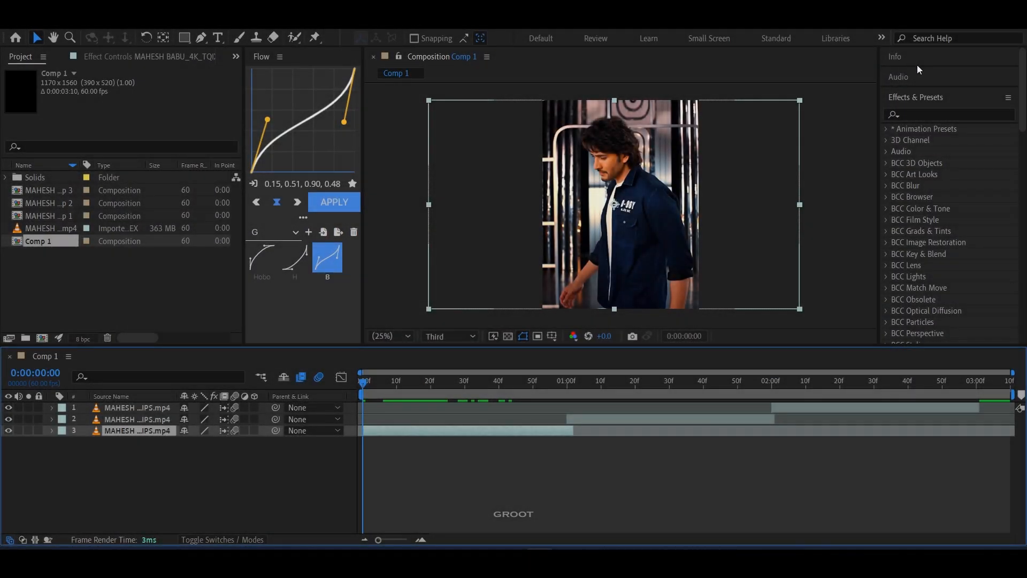
pyautogui.click(926, 95)
pyautogui.click(910, 201)
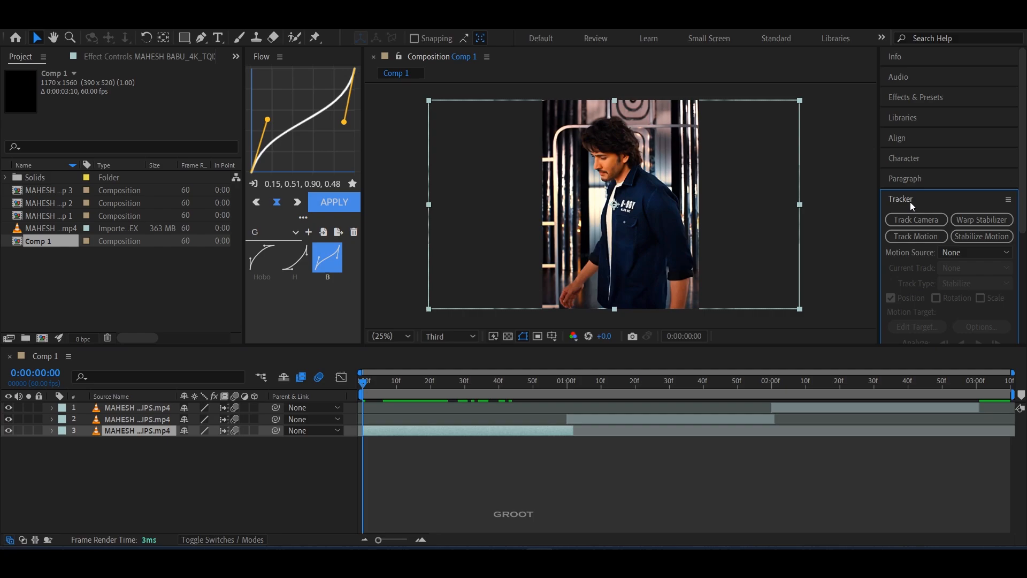
pyautogui.click(984, 239)
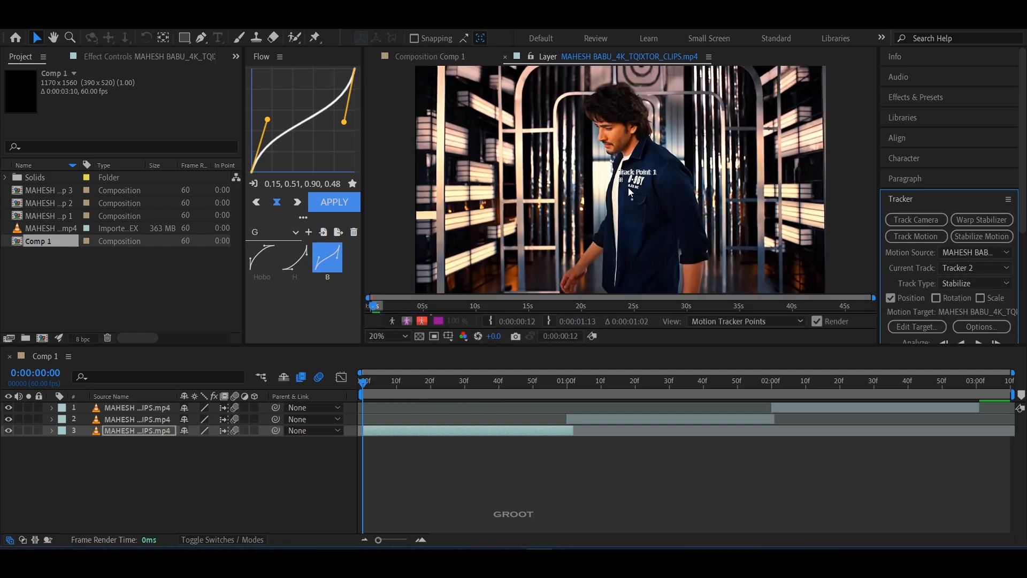
# Step: Place Track Point 1 on the tip of the man's nose in the first clip
pyautogui.scroll(4, 628, 187)
pyautogui.moveTo(628, 181); pyautogui.dragTo(531, 167)
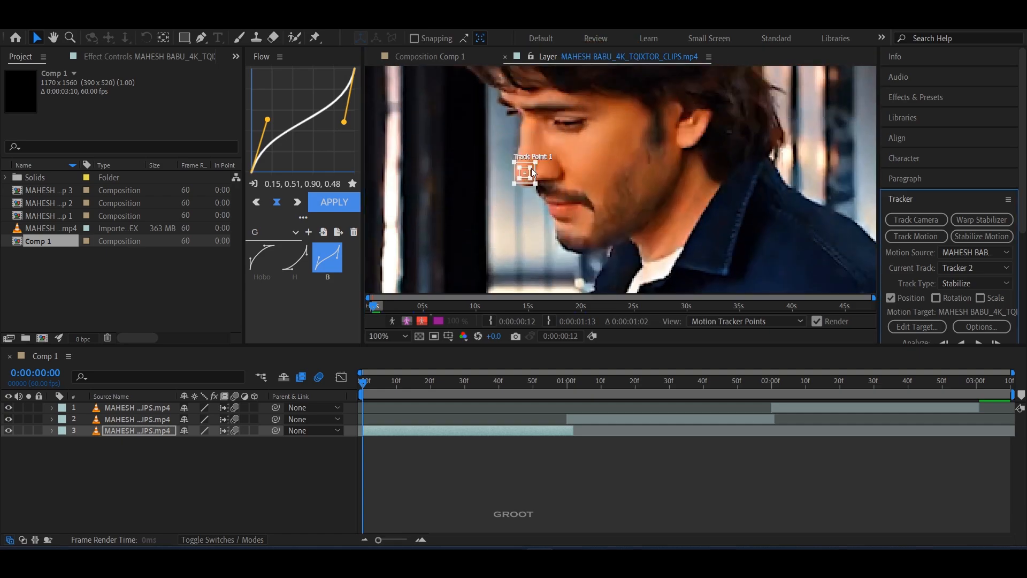
pyautogui.scroll(-3, 772, 223)
pyautogui.scroll(3, 594, 178)
pyautogui.scroll(-3, 971, 275)
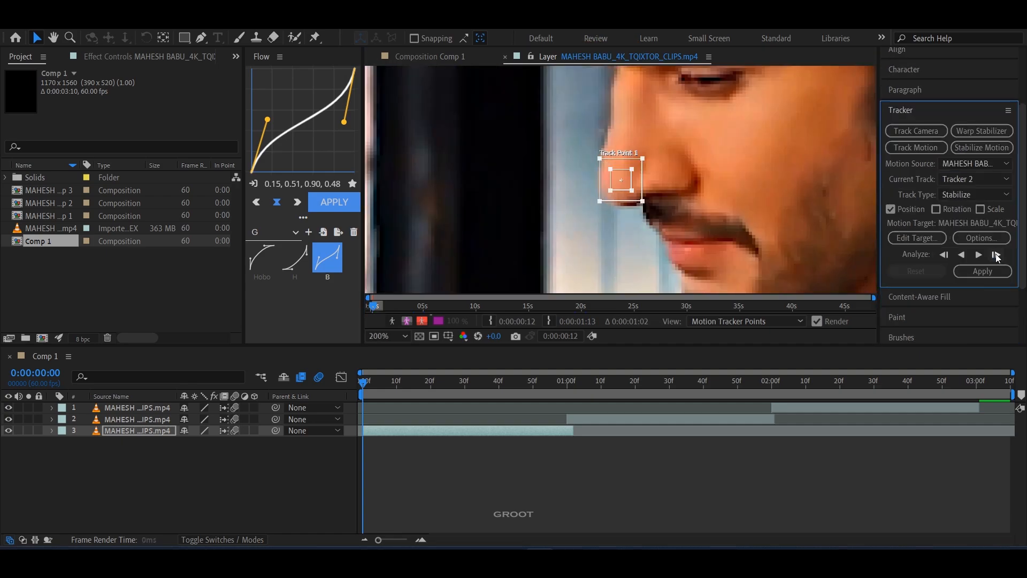
# Step: Analyze the first clip's nose track forward one frame at a time up to 0:00:00:21
pyautogui.click(996, 253)
pyautogui.click(996, 253)
pyautogui.click(996, 253)
pyautogui.click(996, 254)
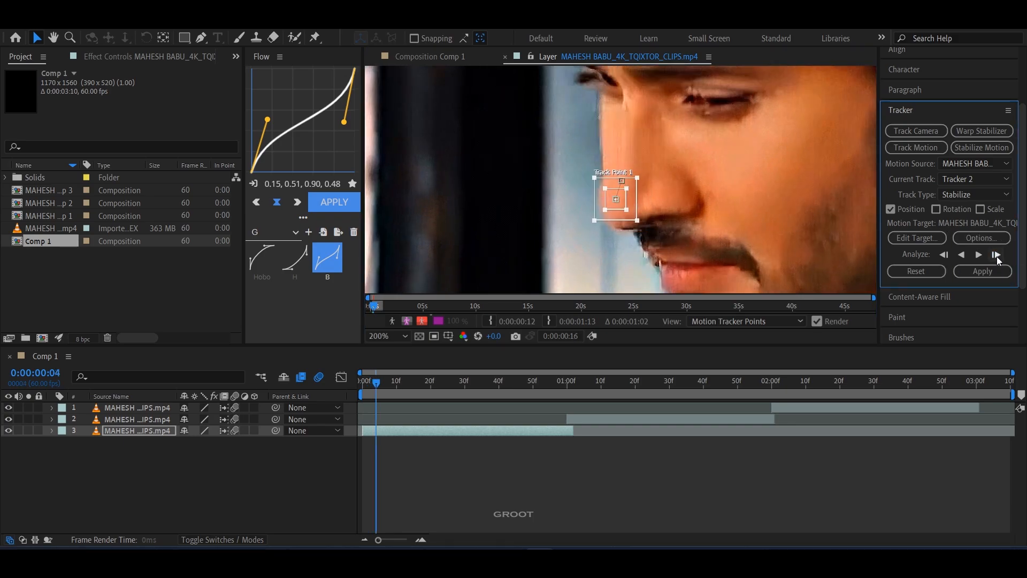
pyautogui.click(996, 253)
pyautogui.click(996, 253)
pyautogui.click(996, 254)
pyautogui.click(996, 254)
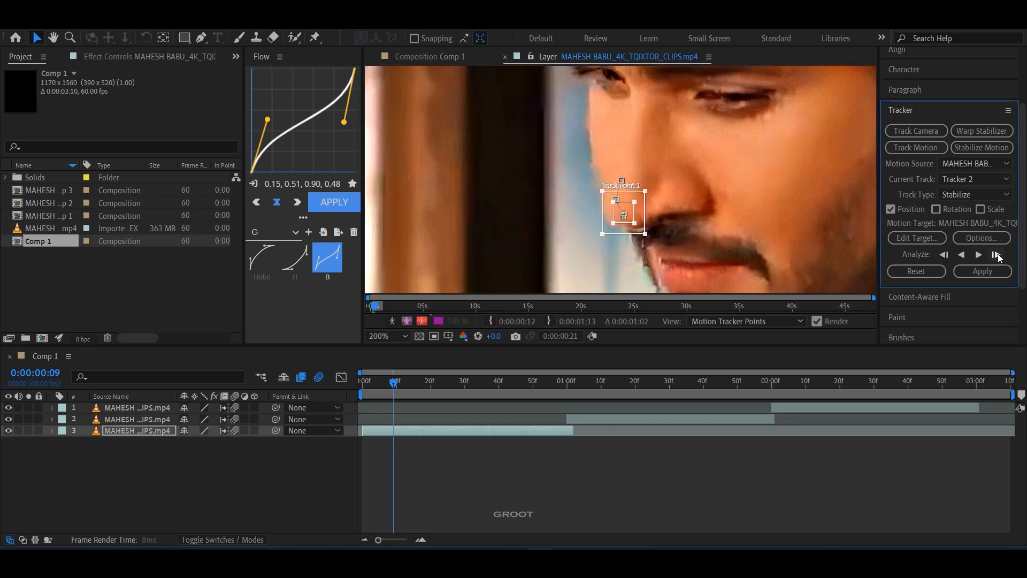
pyautogui.click(996, 254)
pyautogui.click(996, 253)
pyautogui.click(996, 254)
pyautogui.click(996, 254)
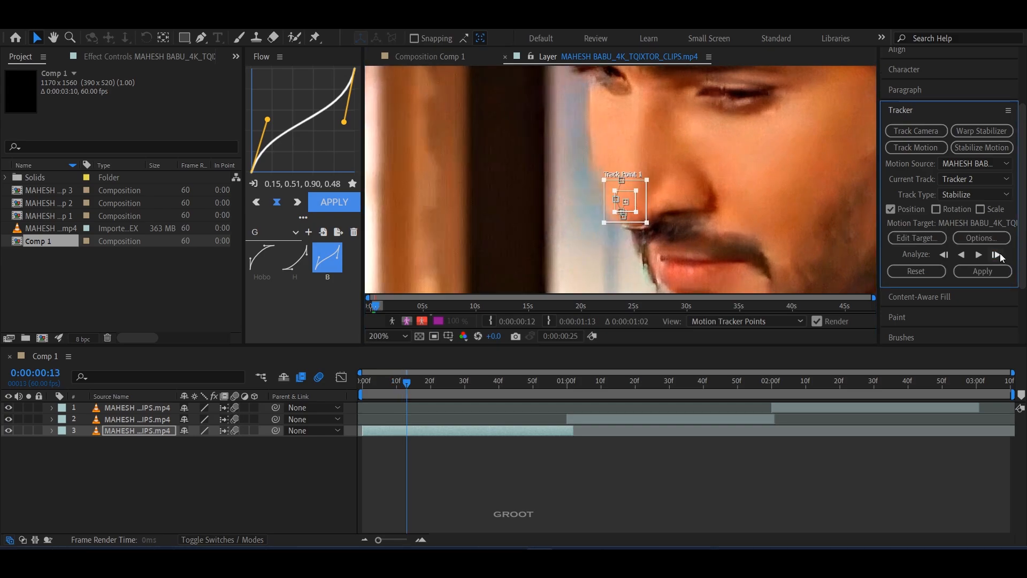
pyautogui.click(996, 254)
pyautogui.click(996, 254)
pyautogui.click(996, 254)
pyautogui.click(996, 253)
pyautogui.click(996, 254)
pyautogui.click(996, 254)
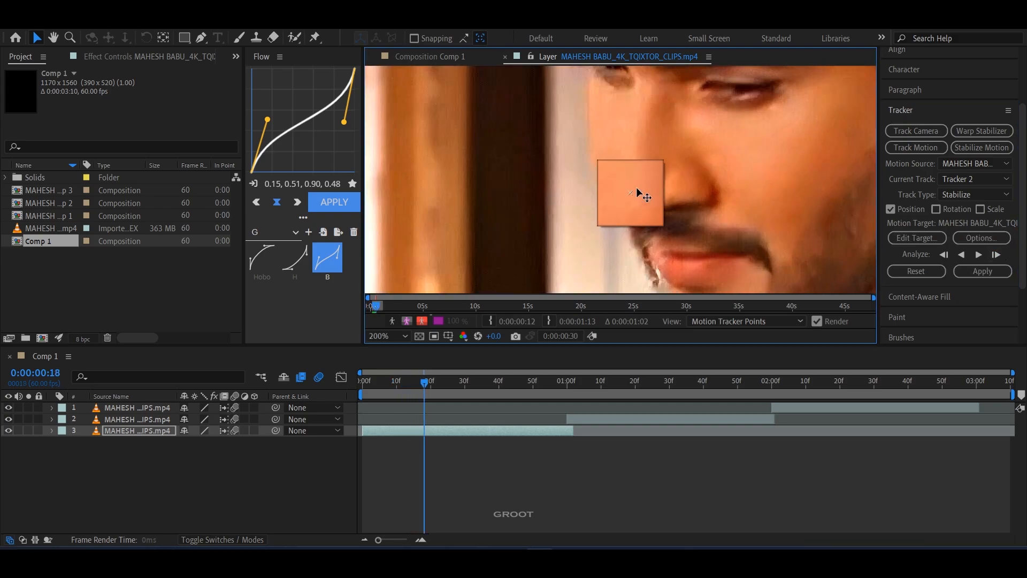
pyautogui.click(996, 254)
pyautogui.click(996, 254)
pyautogui.click(996, 254)
# Step: Reposition the drifting track point on the nose, analyze forward to the first clip's end and apply the stabilization
pyautogui.click(650, 206)
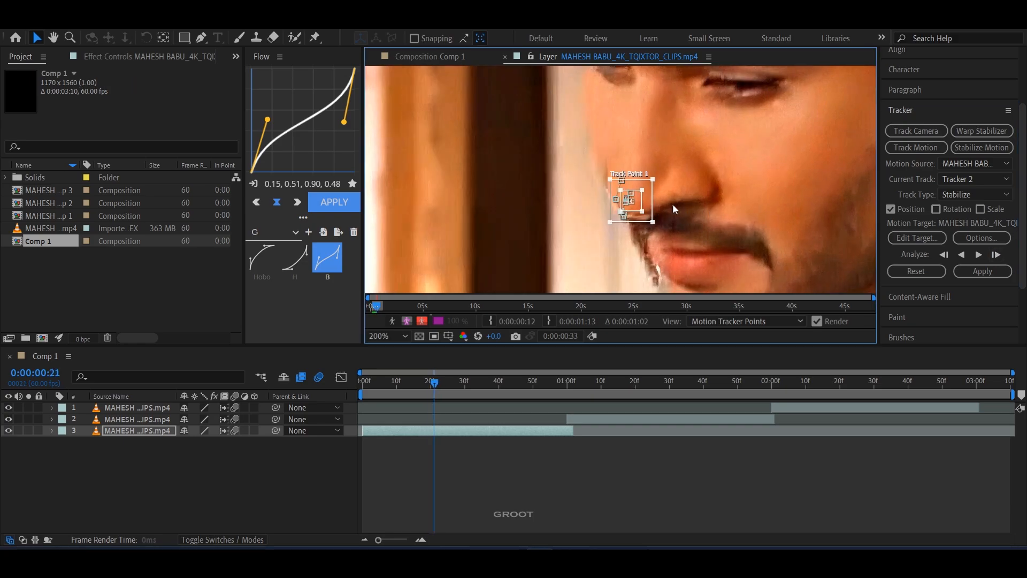
pyautogui.moveTo(635, 197); pyautogui.dragTo(645, 180)
pyautogui.click(976, 255)
pyautogui.click(978, 256)
pyautogui.click(978, 256)
pyautogui.click(978, 255)
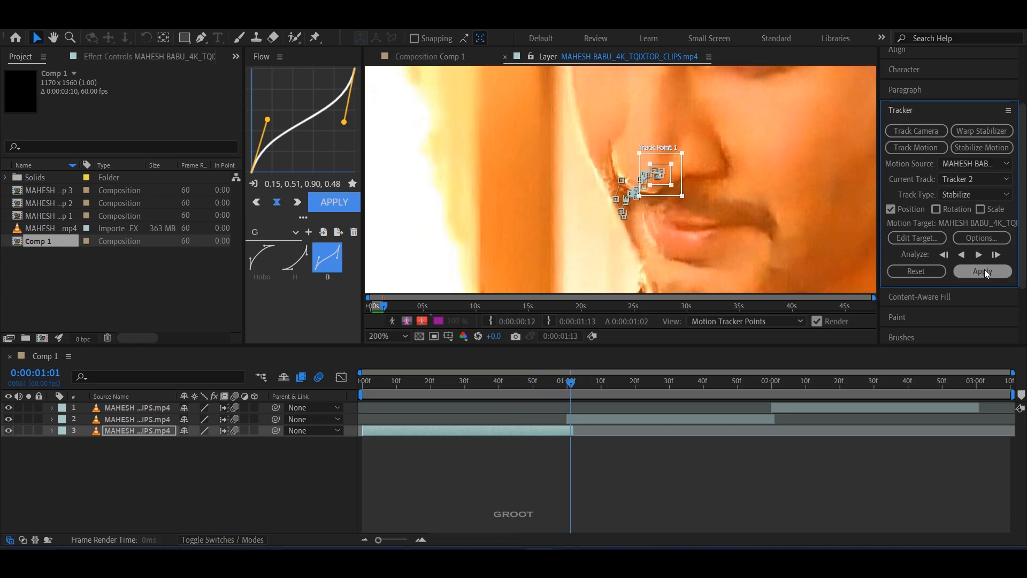
pyautogui.click(983, 270)
pyautogui.click(514, 292)
# Step: Track the nose forward through the second clip in layer 2, and position the third clip's track point on the face
pyautogui.click(623, 419)
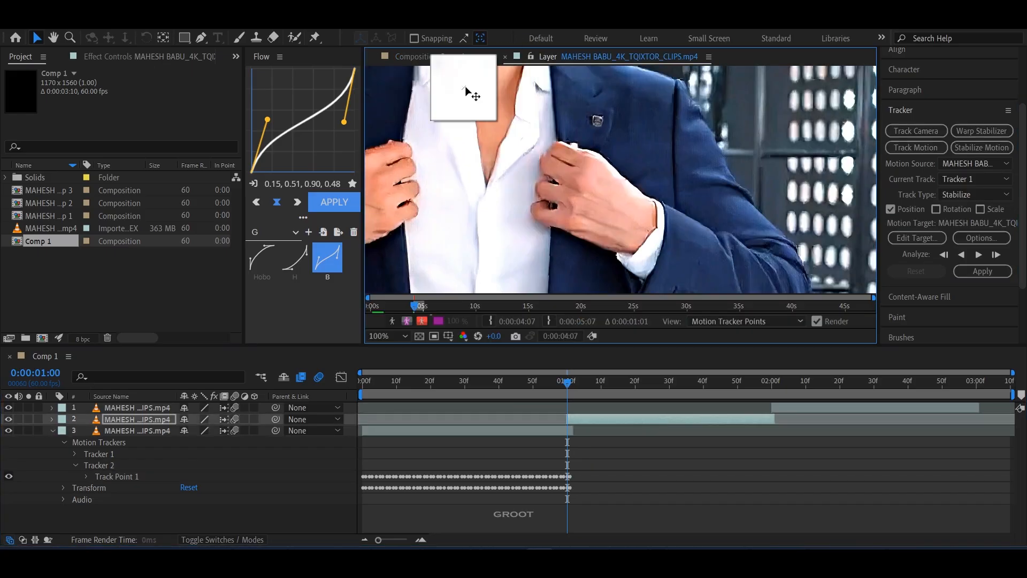
pyautogui.click(979, 255)
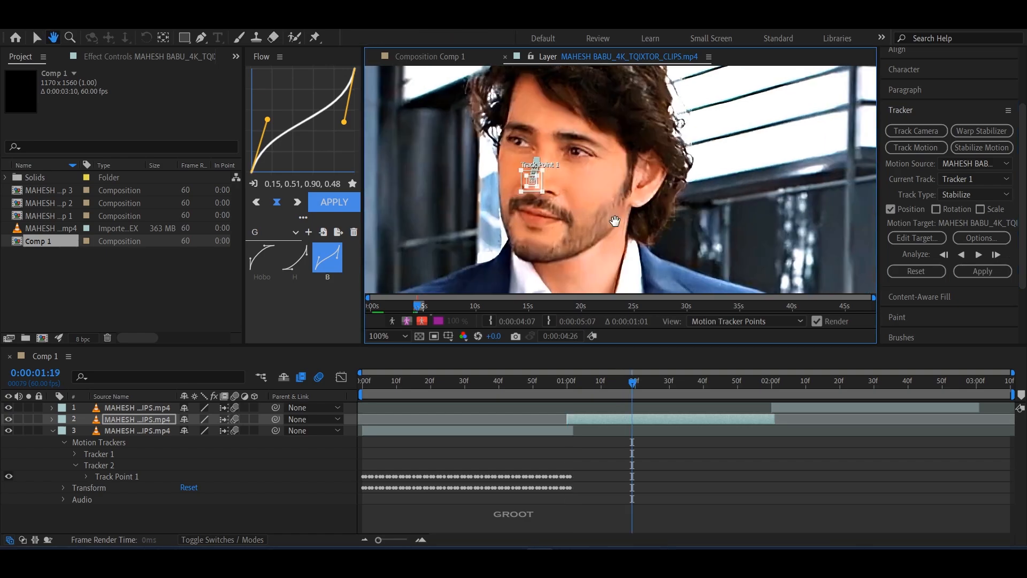
pyautogui.click(979, 255)
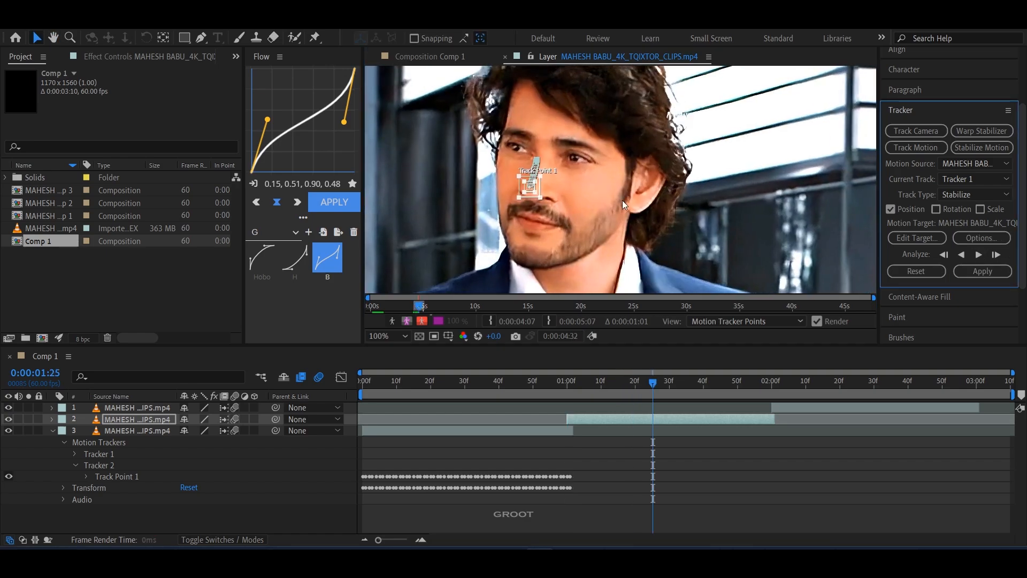
pyautogui.click(980, 256)
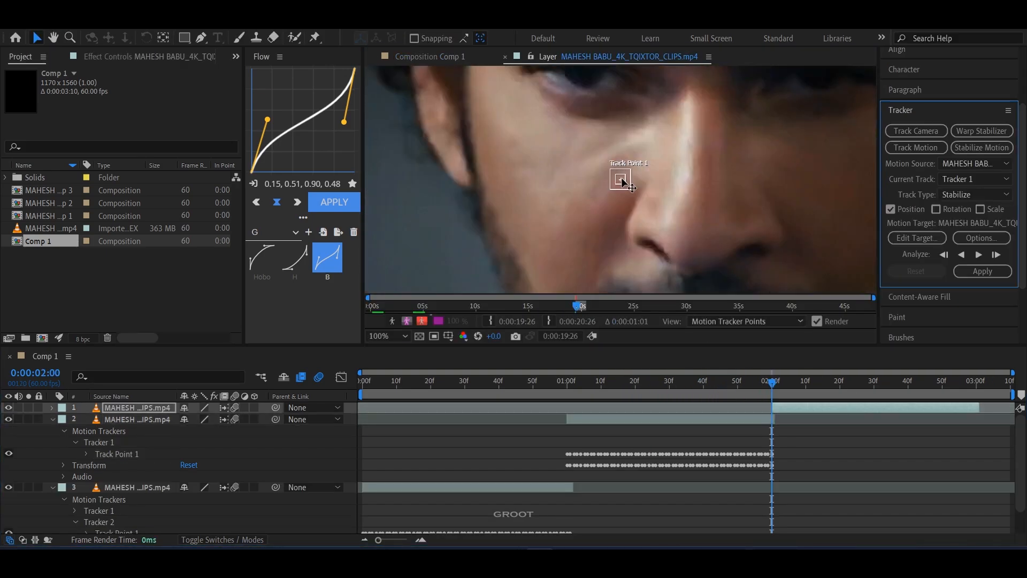
pyautogui.moveTo(622, 181); pyautogui.dragTo(687, 230)
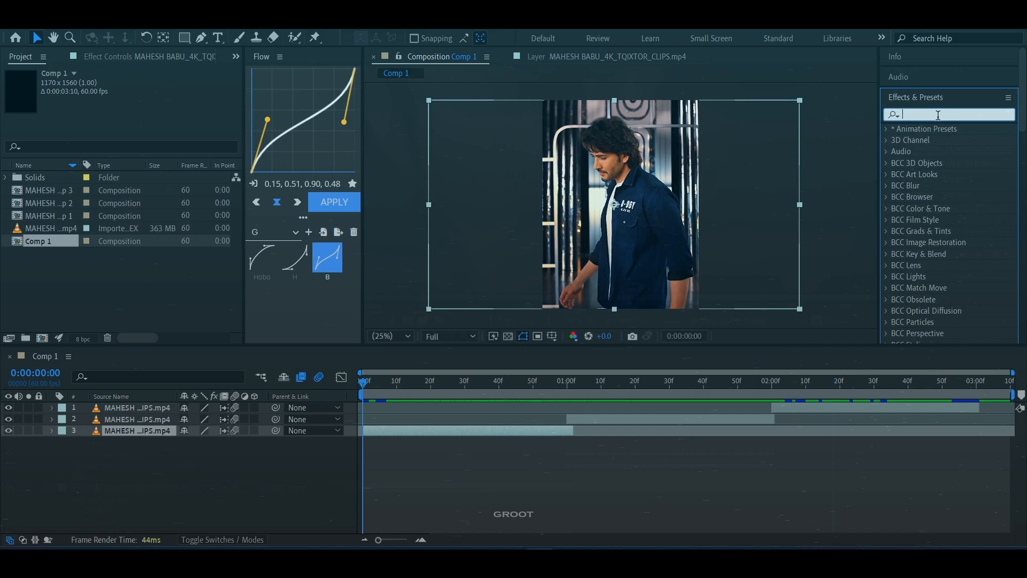
# Step: Find the Motion Tile effect and apply it to the first clip in layer 3 with Mirror Edges enabled
pyautogui.write('mot')
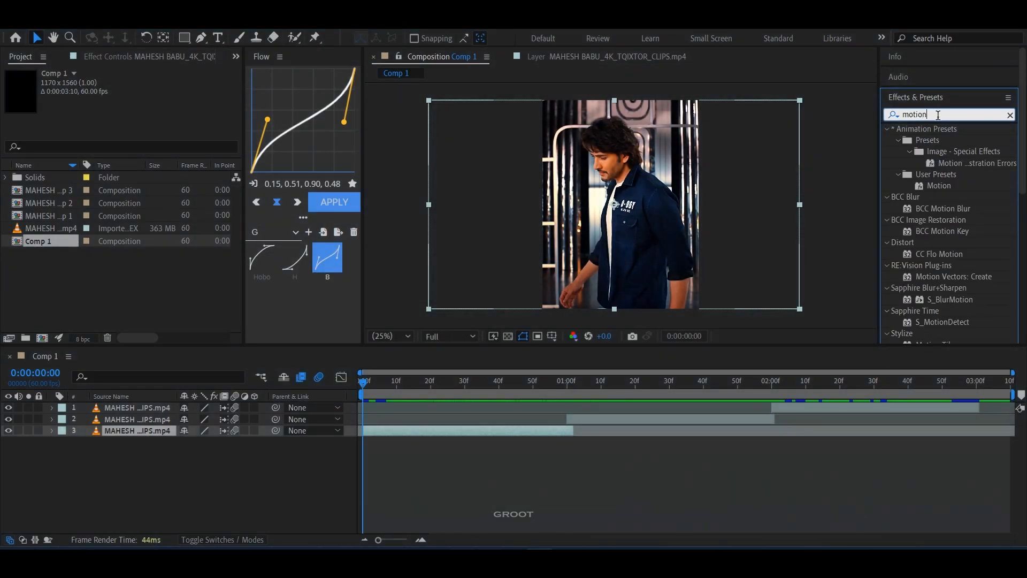
pyautogui.write('ion ')
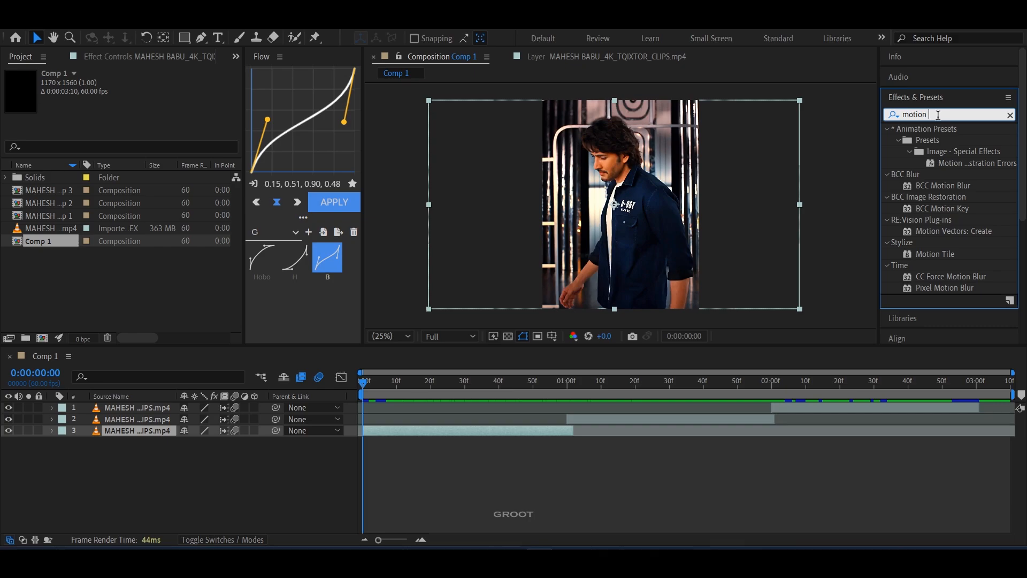
pyautogui.write('til')
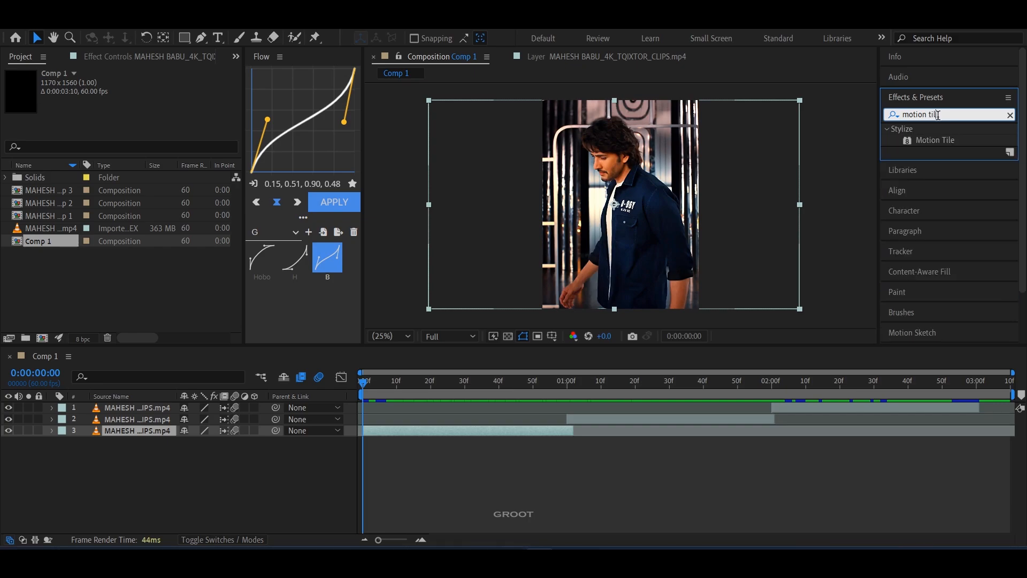
pyautogui.moveTo(943, 144); pyautogui.dragTo(470, 432)
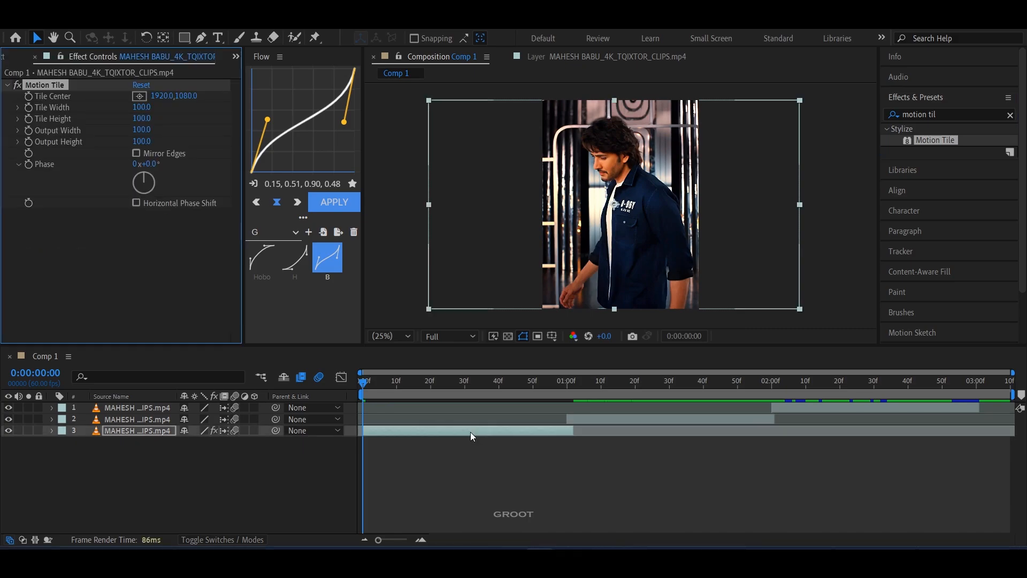
# Step: Set the first clip's Motion Tile output height and output width to 250
pyautogui.click(141, 141)
pyautogui.write('250')
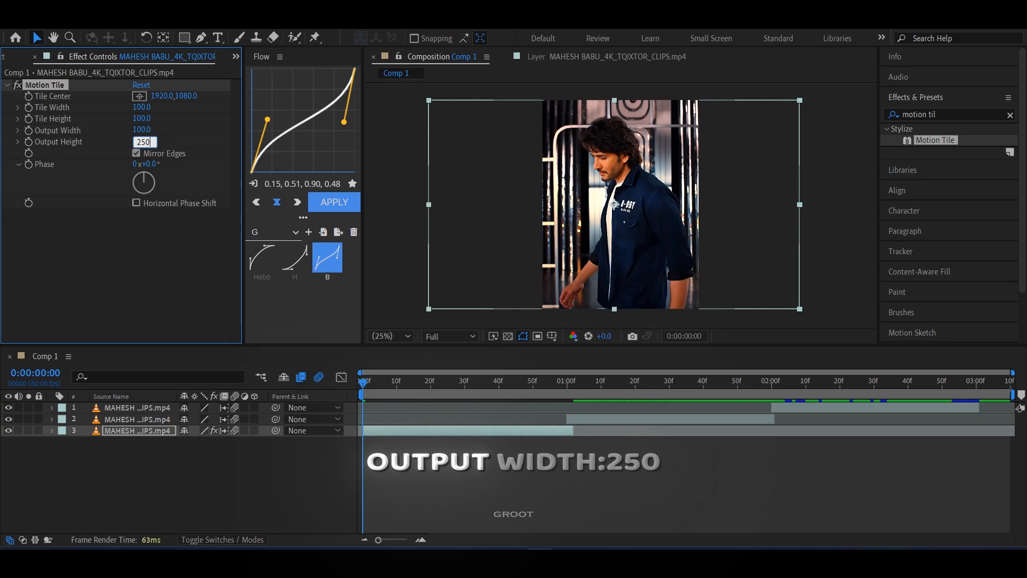
pyautogui.hotkey('shift', 'Tab')
pyautogui.write('250')
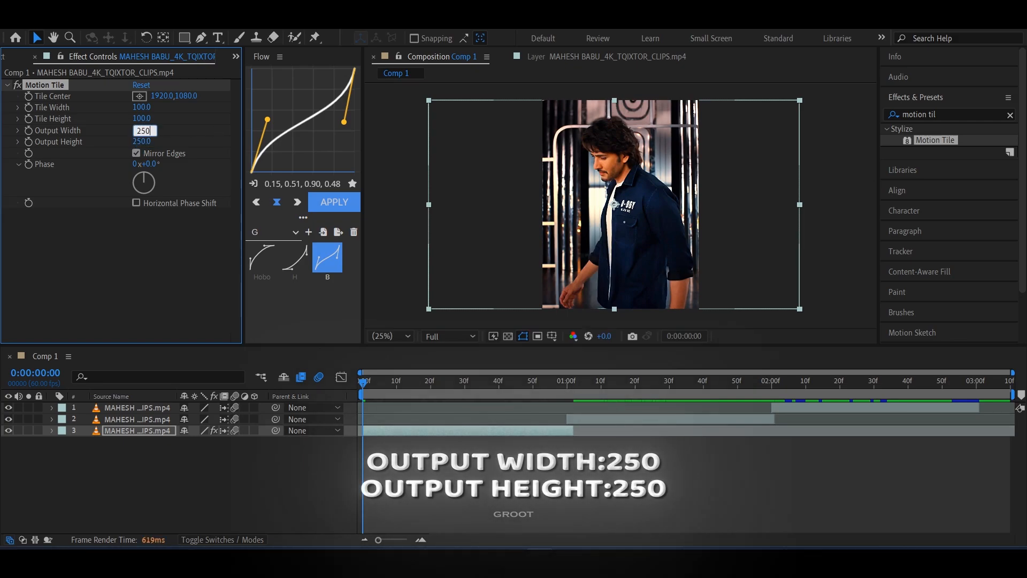
pyautogui.click(213, 271)
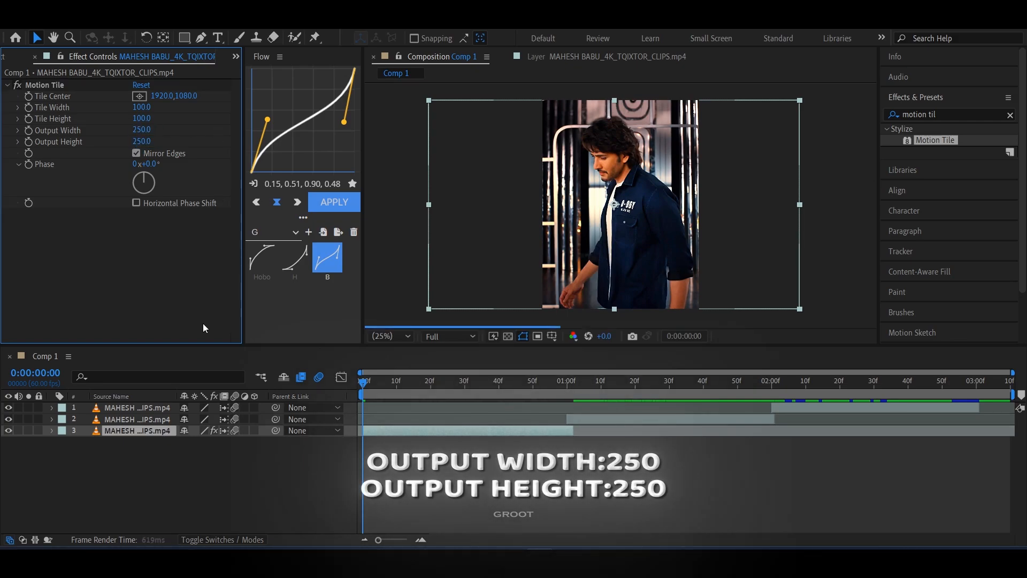
# Step: Apply Motion Tile to the second clip in layer 2 with Mirror Edges enabled and output height and width at 250
pyautogui.click(605, 420)
pyautogui.moveTo(939, 139); pyautogui.dragTo(748, 421)
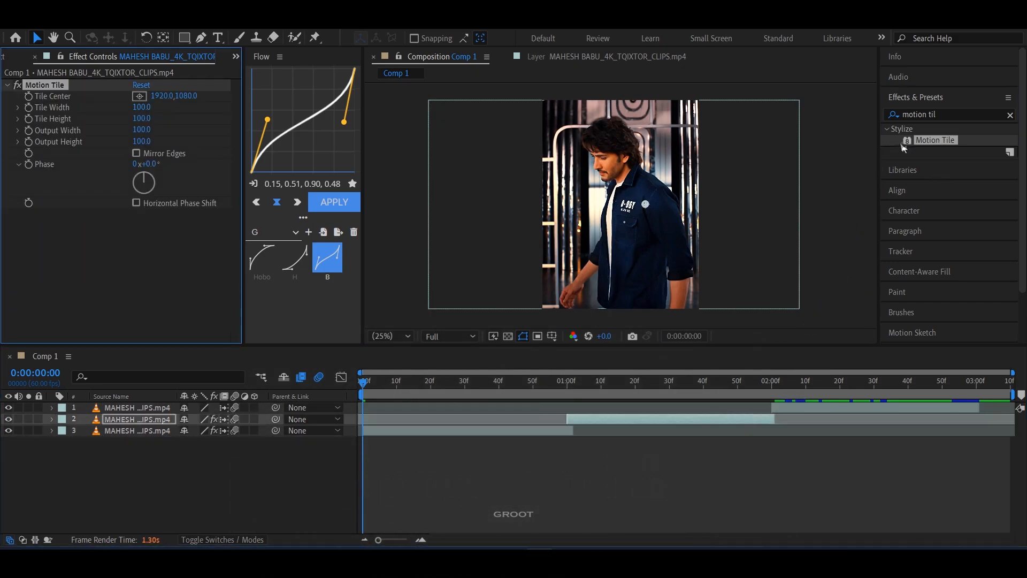
pyautogui.click(135, 153)
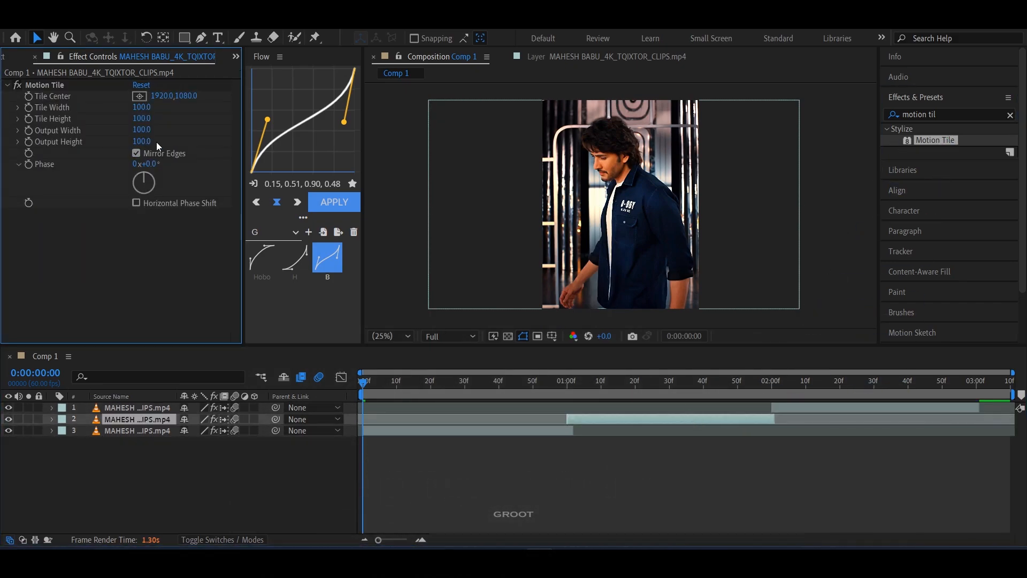
pyautogui.click(149, 143)
pyautogui.write('250')
pyautogui.click(146, 130)
pyautogui.write('250')
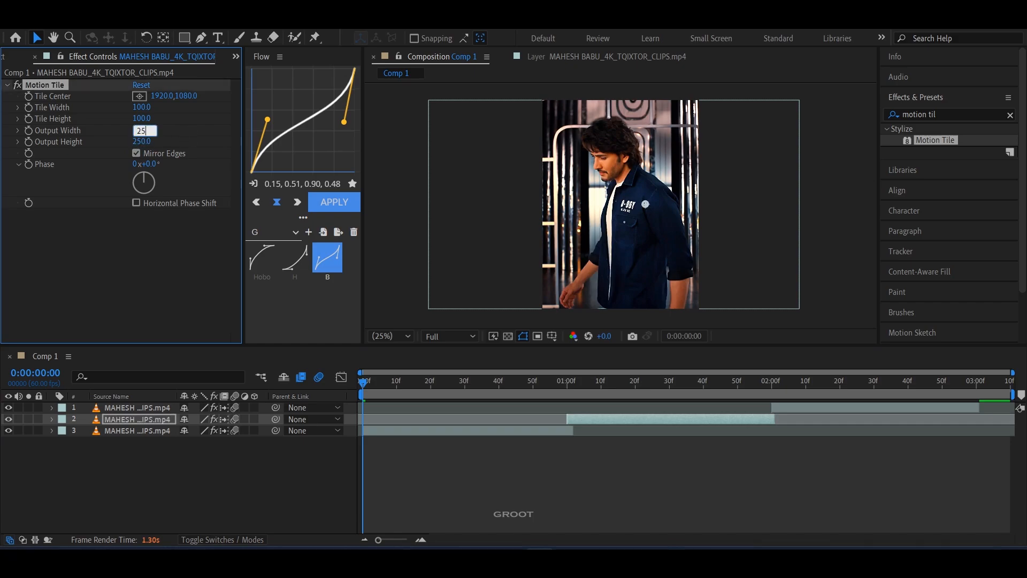
pyautogui.press('Return')
# Step: Give the third clip in layer 1 a Motion Tile output height and output width of 250
pyautogui.click(874, 407)
pyautogui.click(147, 142)
pyautogui.write('25')
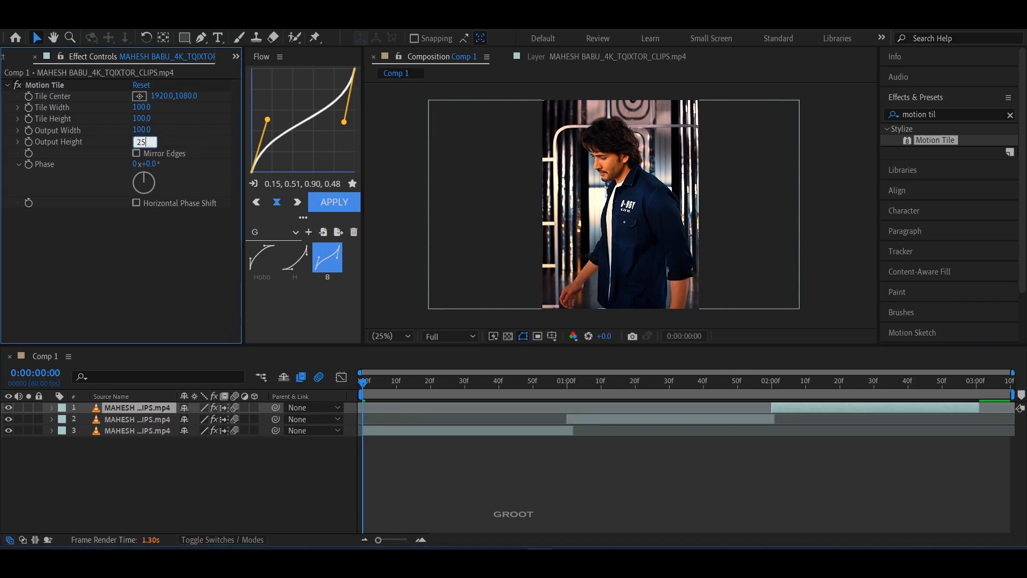
pyautogui.click(142, 129)
pyautogui.write('250')
pyautogui.click(171, 252)
pyautogui.click(740, 475)
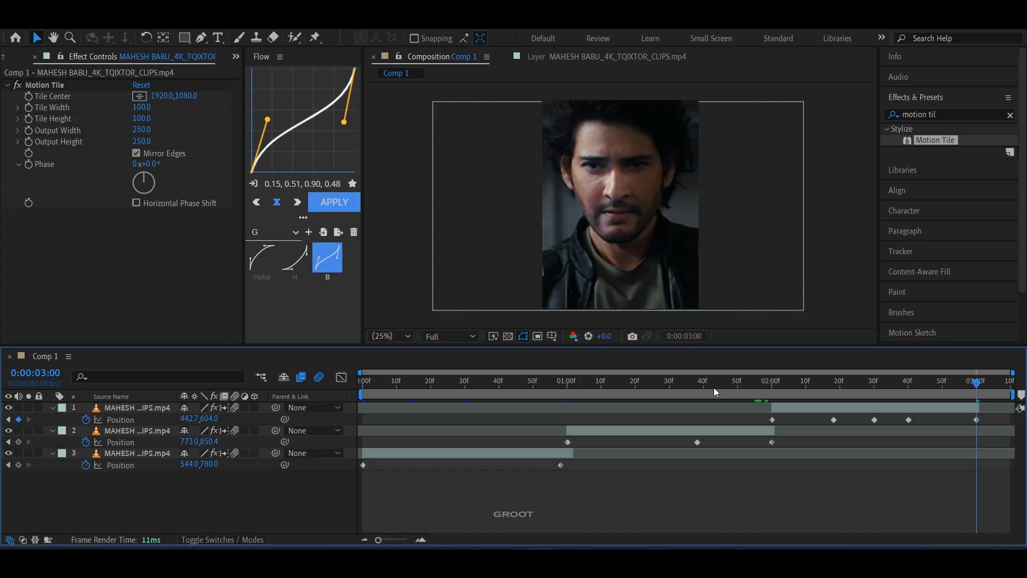
# Step: Return to the start of the timeline and set the composition's preview resolution to Third
pyautogui.moveTo(714, 386); pyautogui.dragTo(345, 381)
pyautogui.click(470, 339)
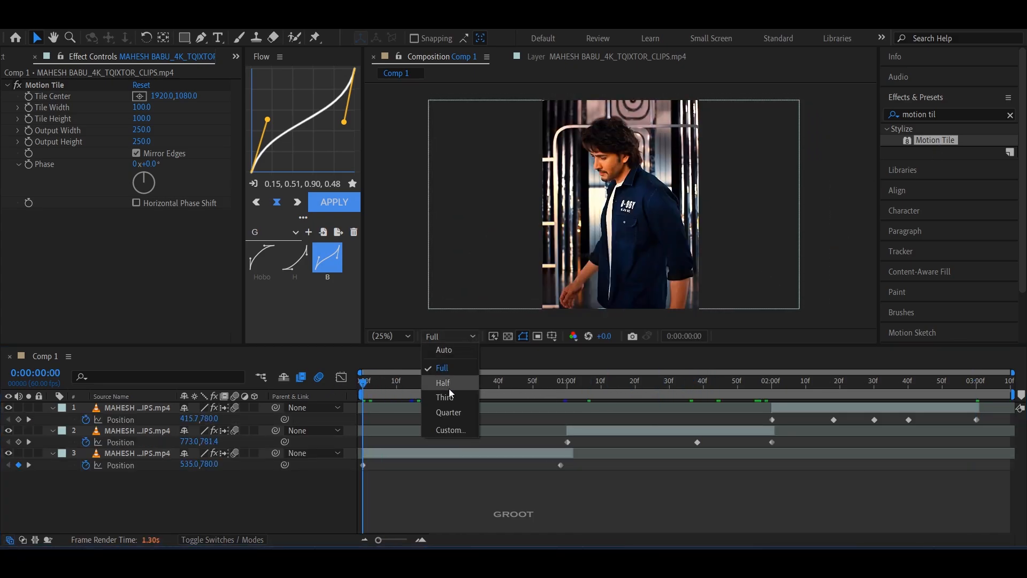
pyautogui.click(445, 398)
pyautogui.click(546, 502)
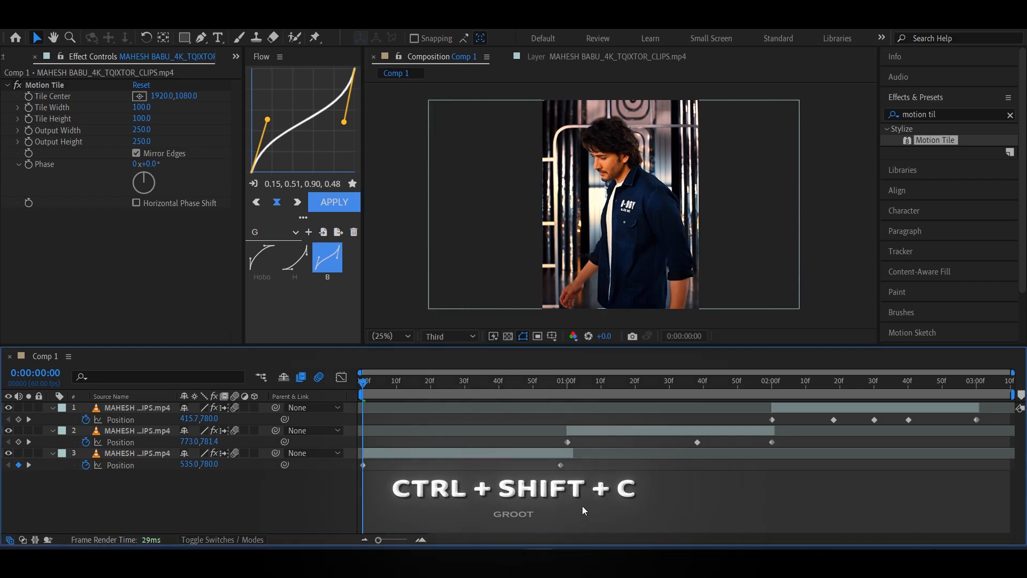
# Step: Pre-compose the first clip in layer 3, moving all attributes into the new composition and adjusting its duration to the layer's time span
pyautogui.click(501, 454)
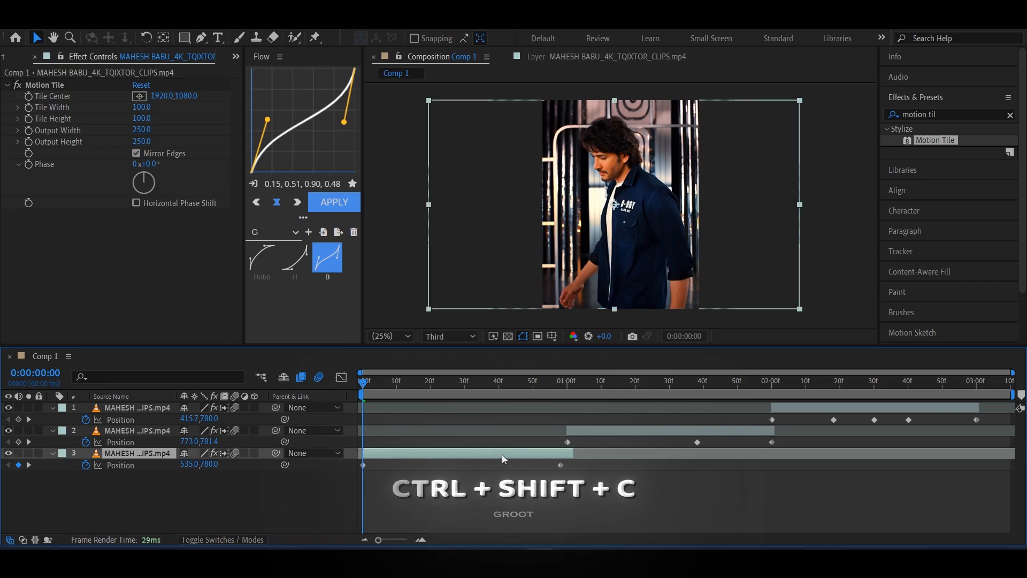
pyautogui.hotkey('ctrl', 'shift', 'c')
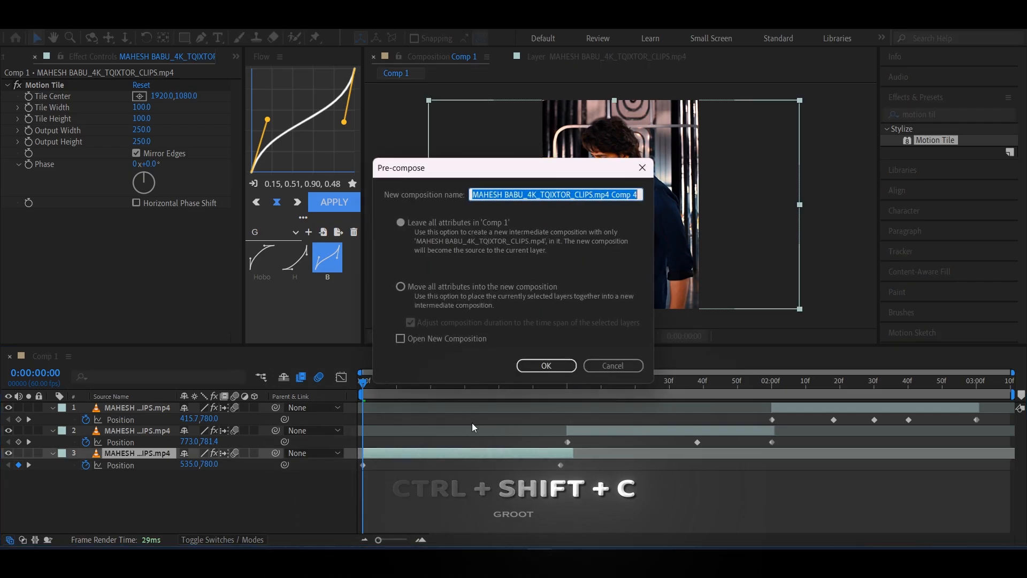
pyautogui.click(401, 287)
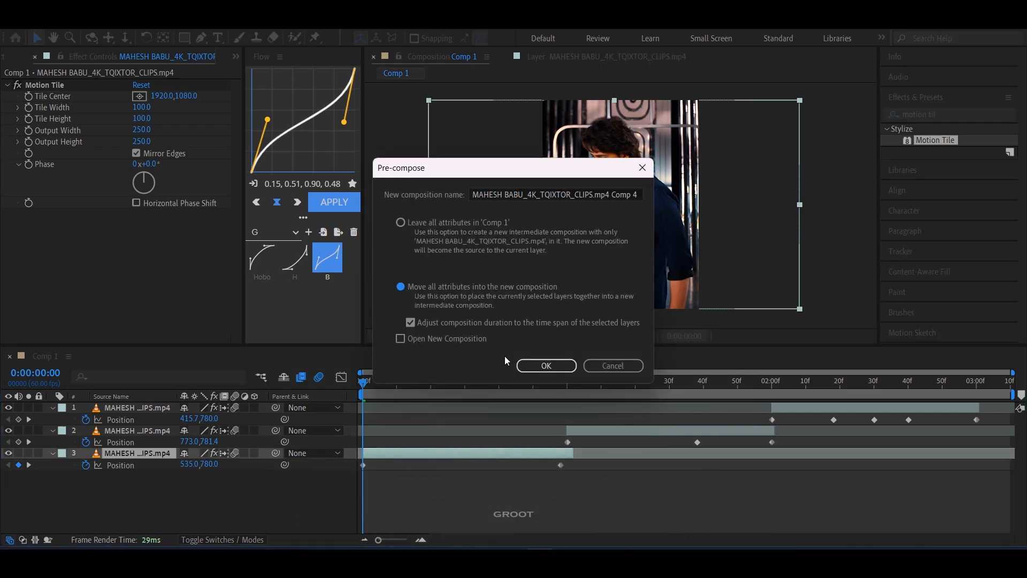
pyautogui.click(555, 366)
# Step: Pre-compose the second clip in layer 2 and the third clip in layer 1 separately, moving all attributes and matching their time spans
pyautogui.click(629, 430)
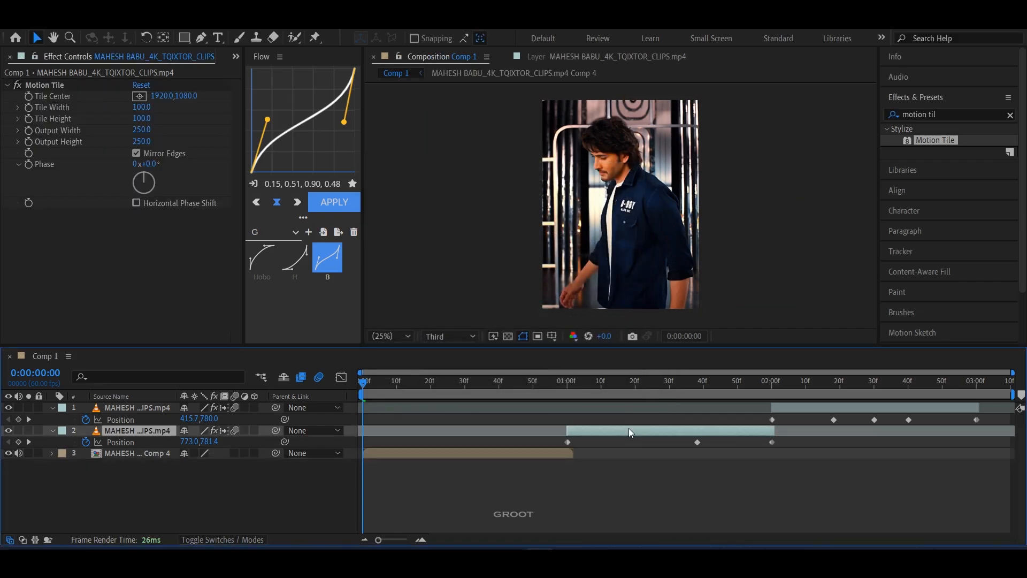
pyautogui.hotkey('ctrl', 'shift', 'c')
pyautogui.click(554, 369)
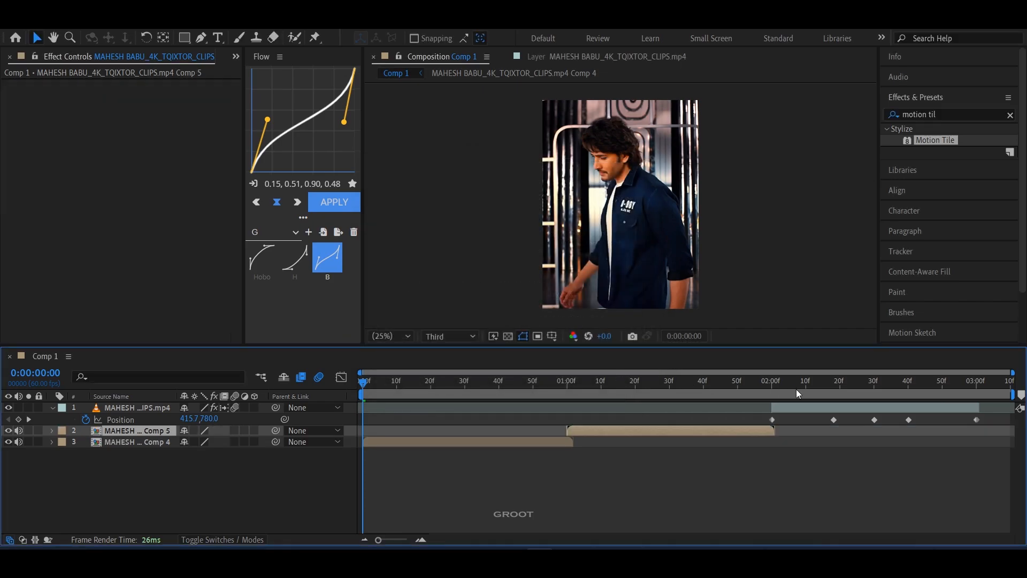
pyautogui.click(813, 407)
pyautogui.hotkey('ctrl', 'shift', 'c')
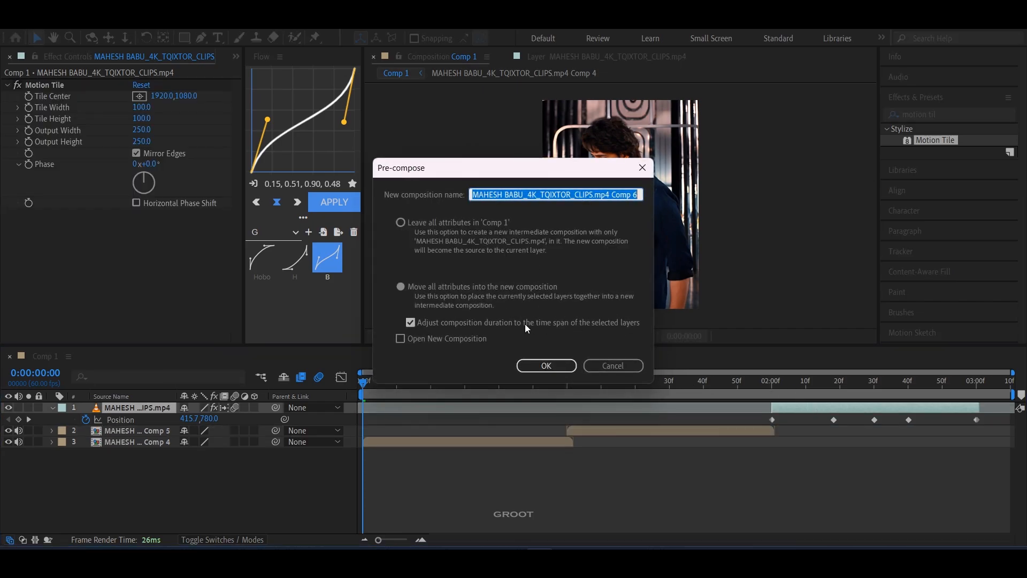
pyautogui.click(540, 368)
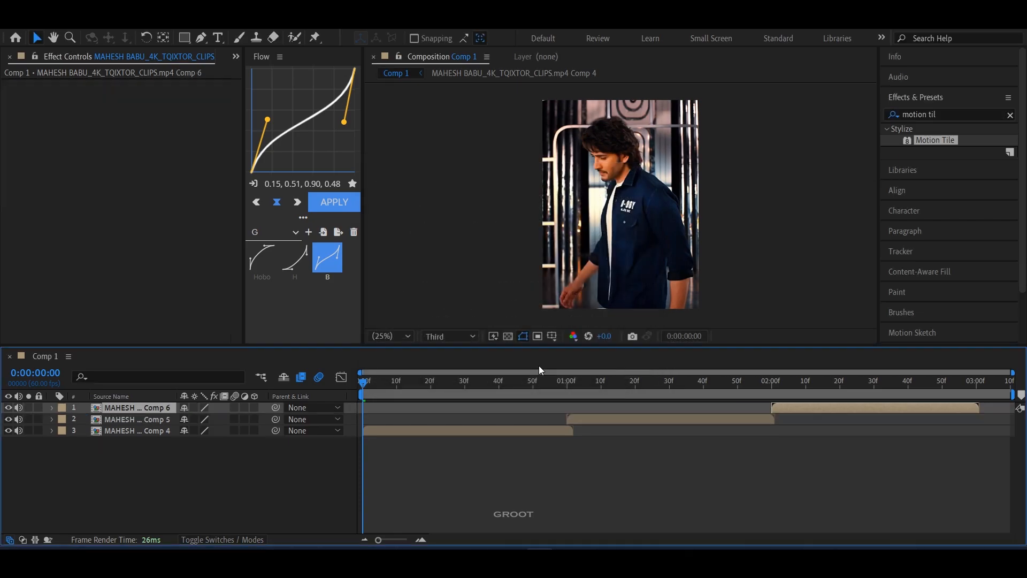
pyautogui.click(537, 472)
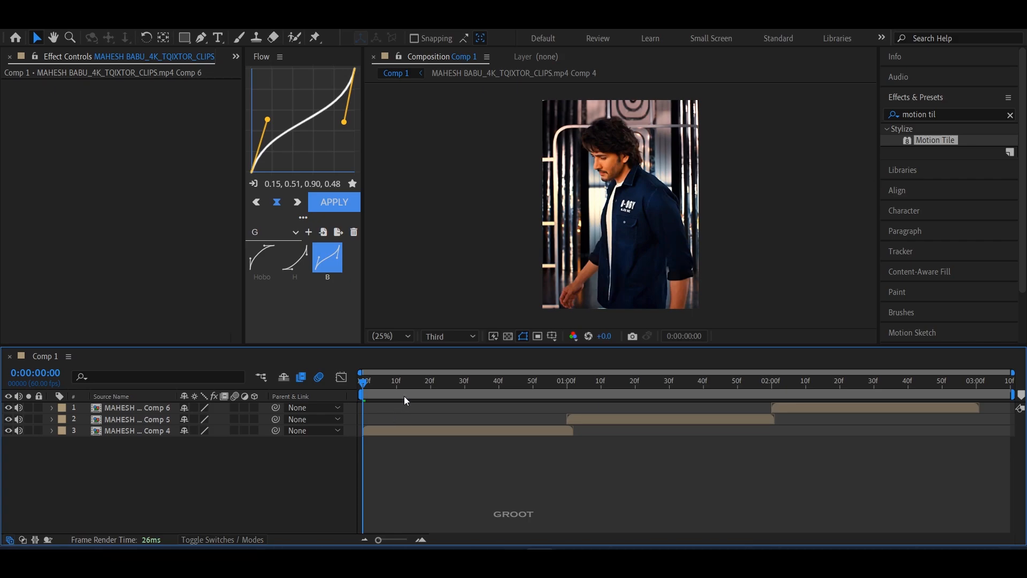
# Step: Enable time remapping on the first clip's pre-comp, add a Time Remap keyframe at 0:00:00:30 and delete the end keyframe
pyautogui.click(398, 432)
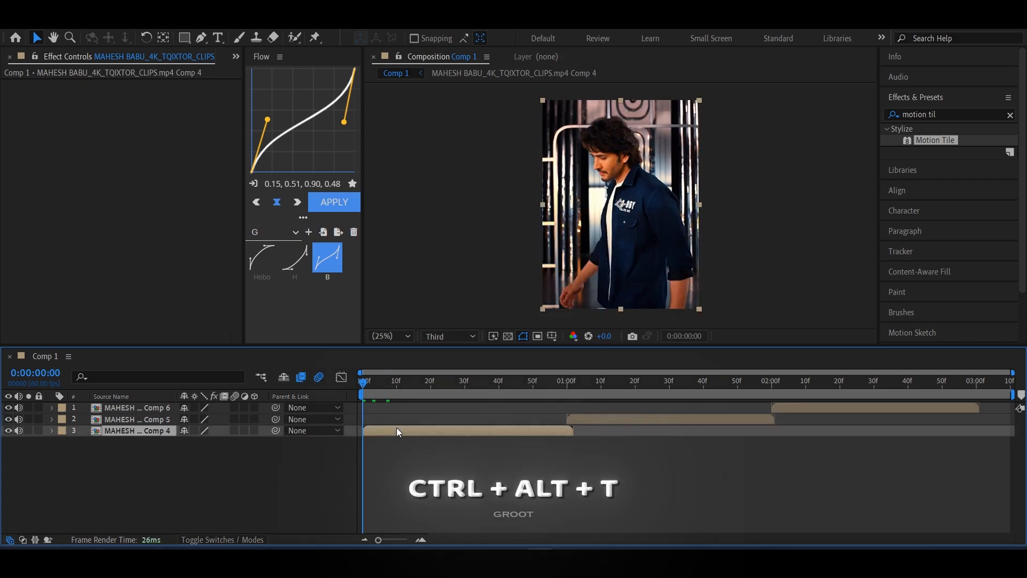
pyautogui.hotkey('ctrl', 'alt', 't')
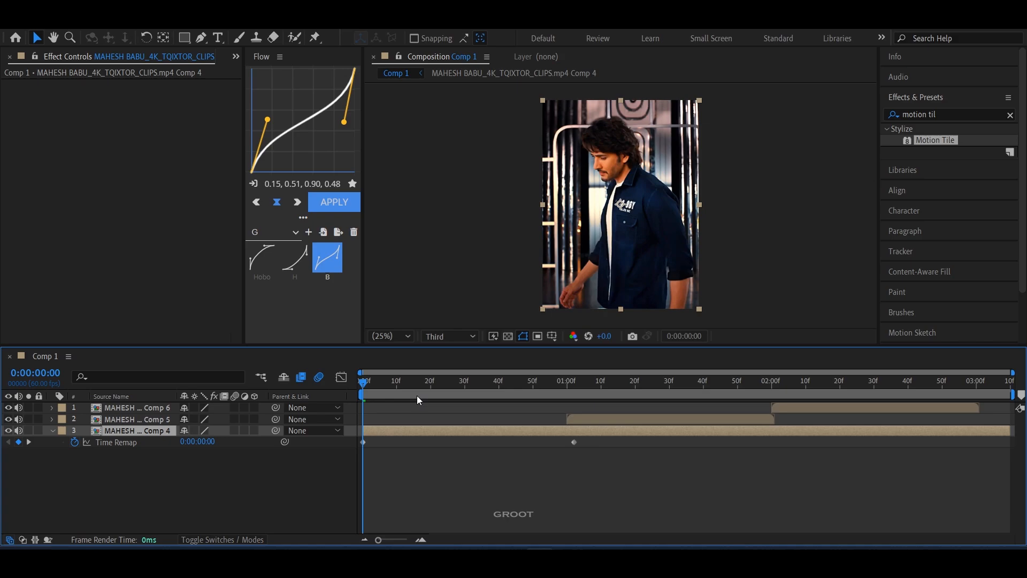
pyautogui.moveTo(437, 382); pyautogui.dragTo(465, 384)
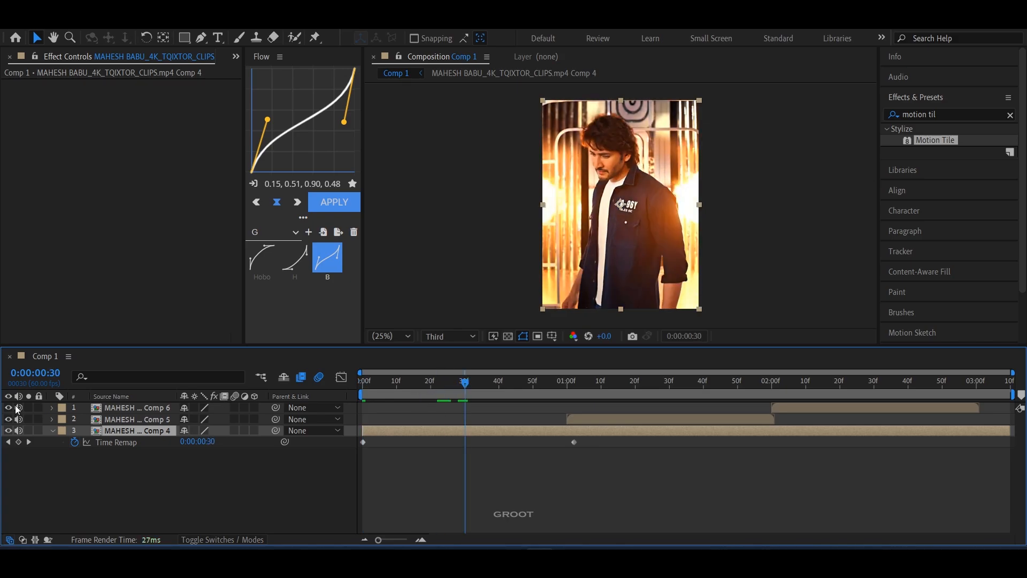
pyautogui.click(18, 442)
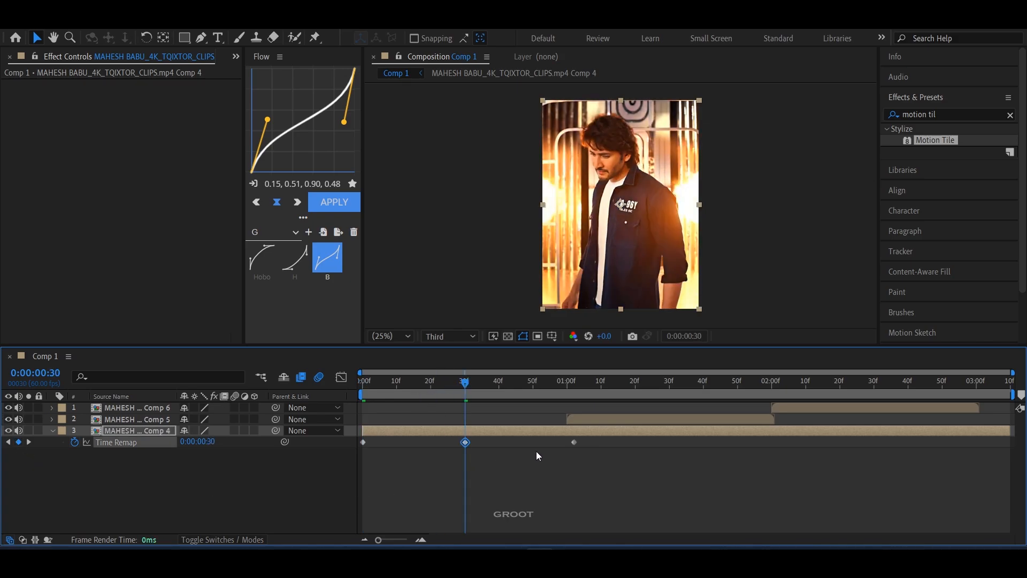
pyautogui.click(572, 443)
pyautogui.press('Delete')
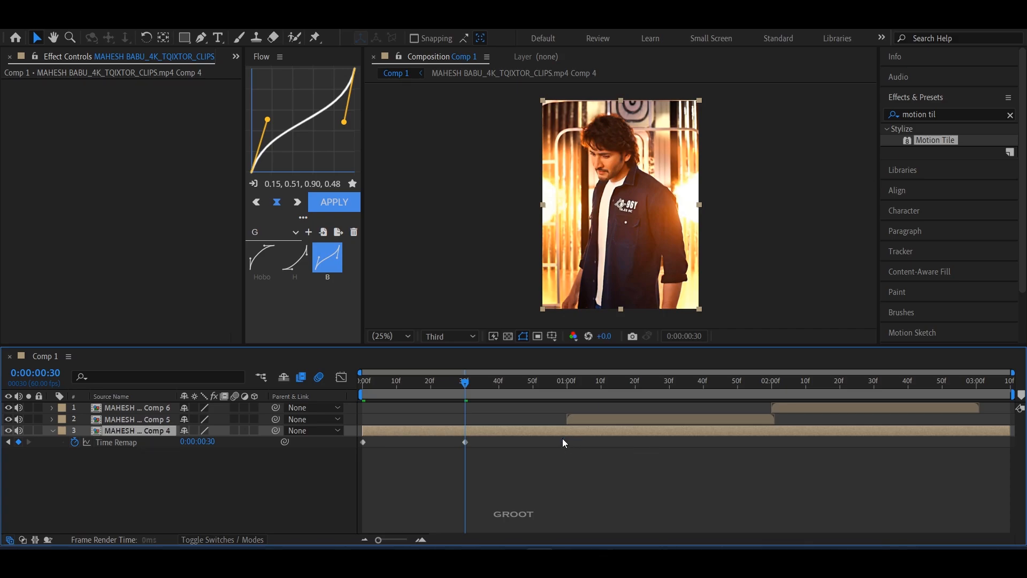
# Step: Copy the first clip's starting Time Remap keyframe to 0:00:01:00
pyautogui.press('Home')
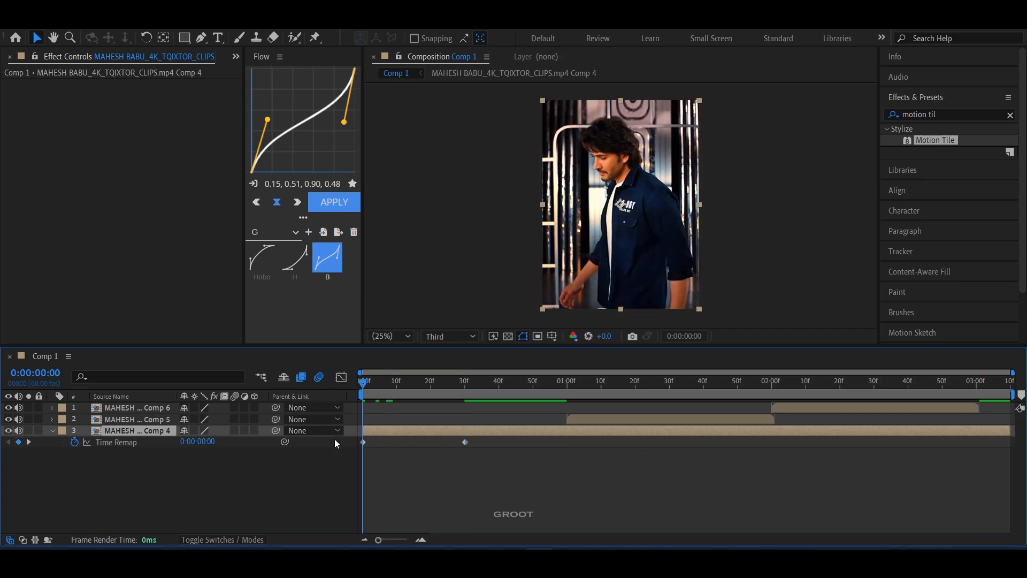
pyautogui.click(364, 442)
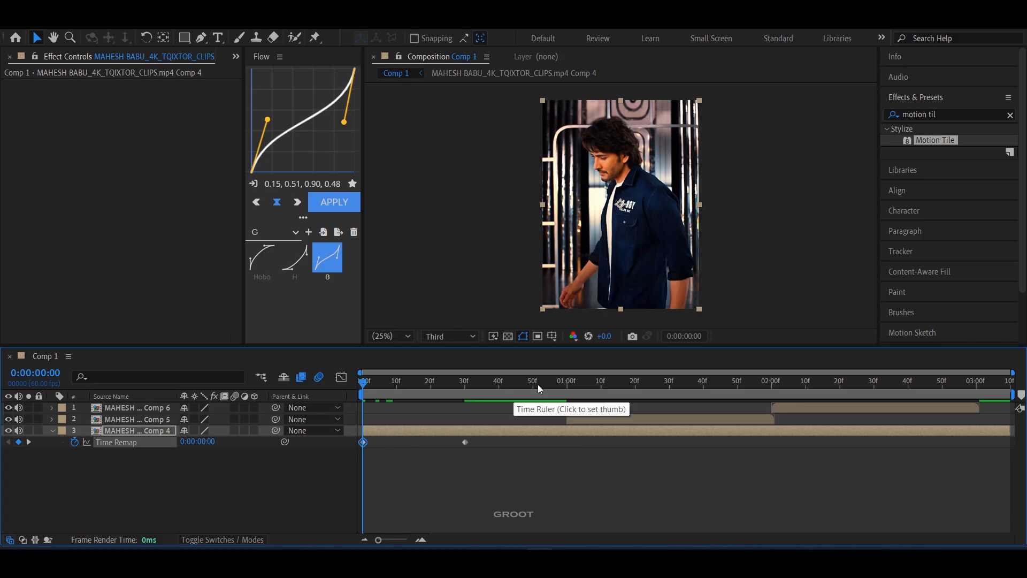
pyautogui.moveTo(556, 382); pyautogui.dragTo(452, 383)
pyautogui.hotkey('ctrl', 'v')
pyautogui.click(555, 463)
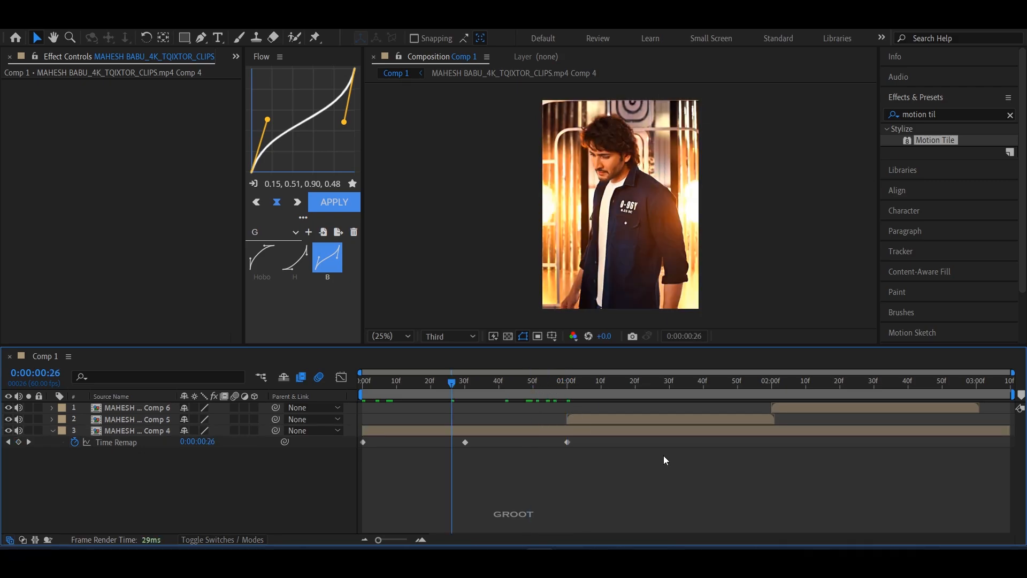
# Step: Easy ease the first clip's three Time Remap keyframes and shape their value graph into a symmetric, rounded arch with steep ends
pyautogui.moveTo(499, 447); pyautogui.dragTo(344, 438)
pyautogui.press('F9')
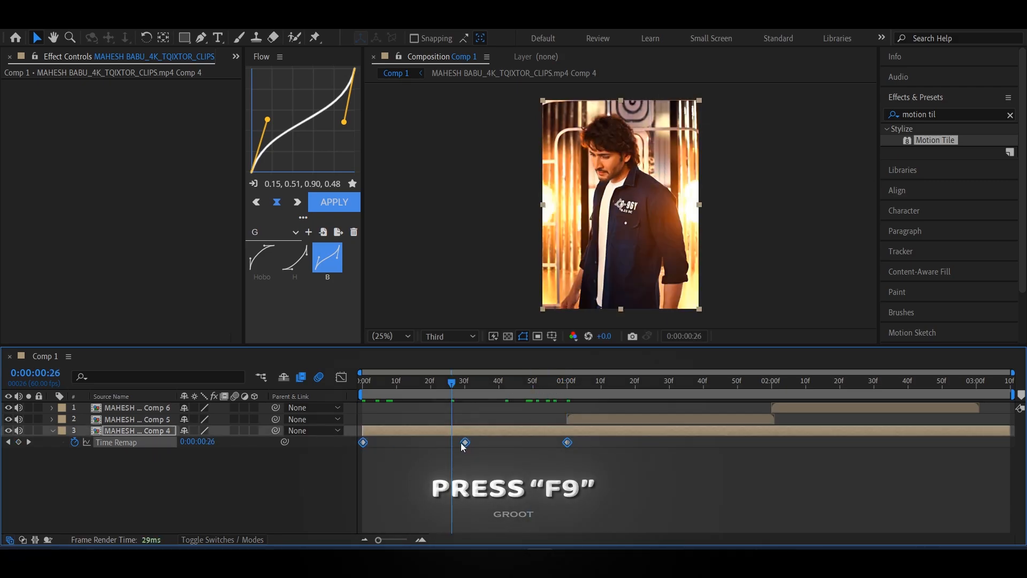
pyautogui.click(345, 379)
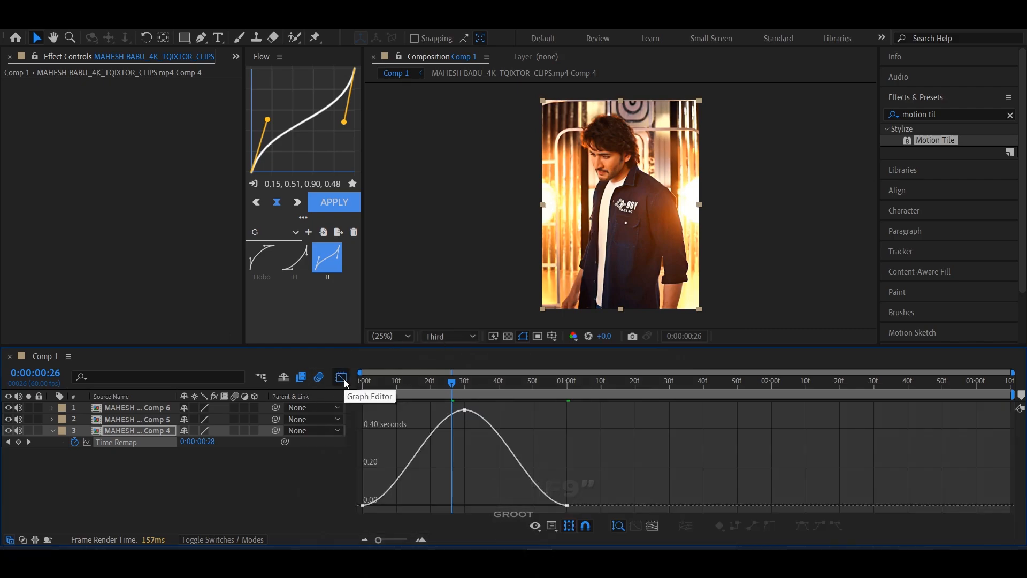
pyautogui.click(465, 410)
pyautogui.moveTo(396, 505); pyautogui.dragTo(364, 461)
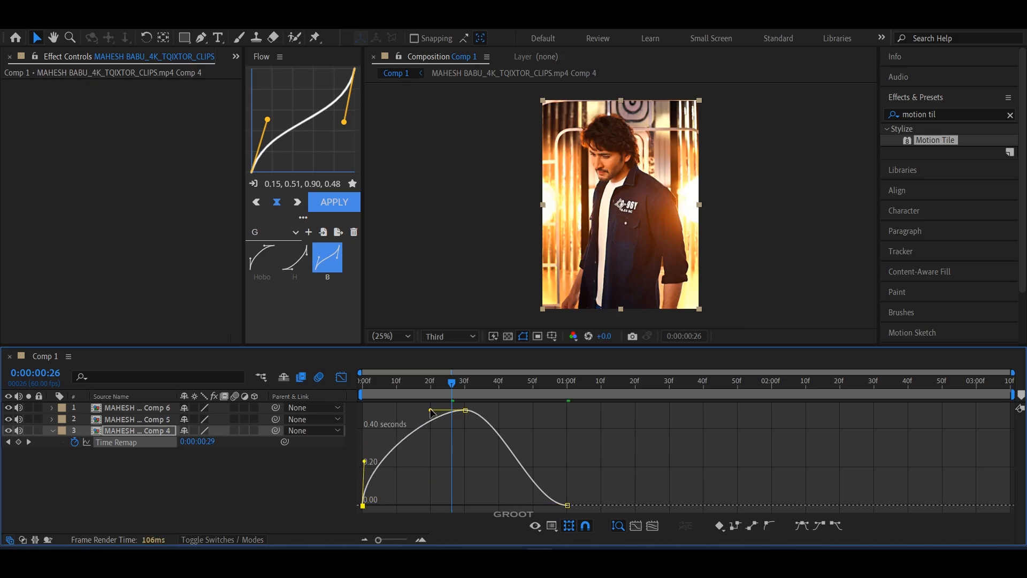
pyautogui.moveTo(433, 413); pyautogui.dragTo(381, 415)
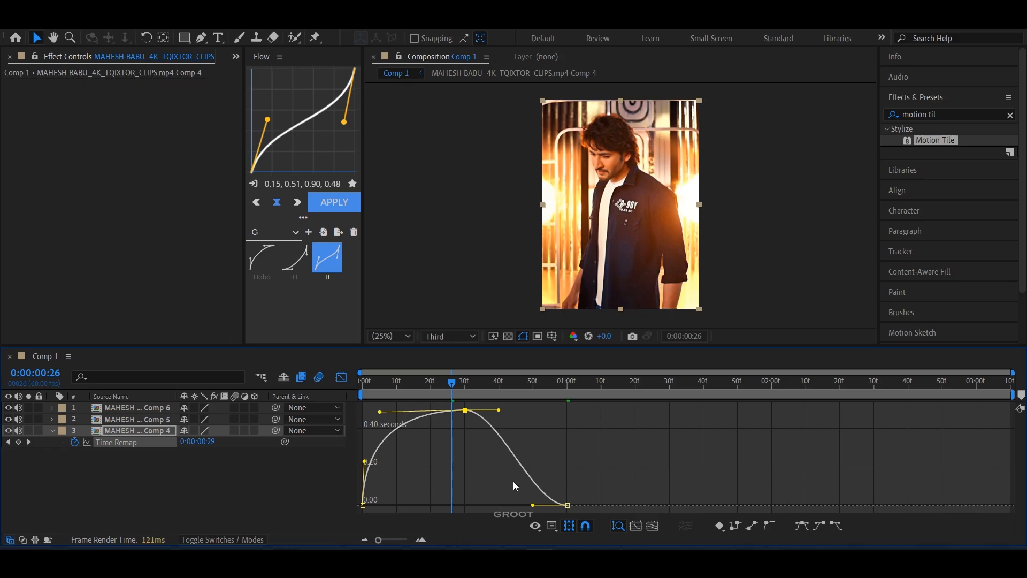
pyautogui.moveTo(534, 506); pyautogui.dragTo(595, 458)
pyautogui.moveTo(498, 409); pyautogui.dragTo(552, 411)
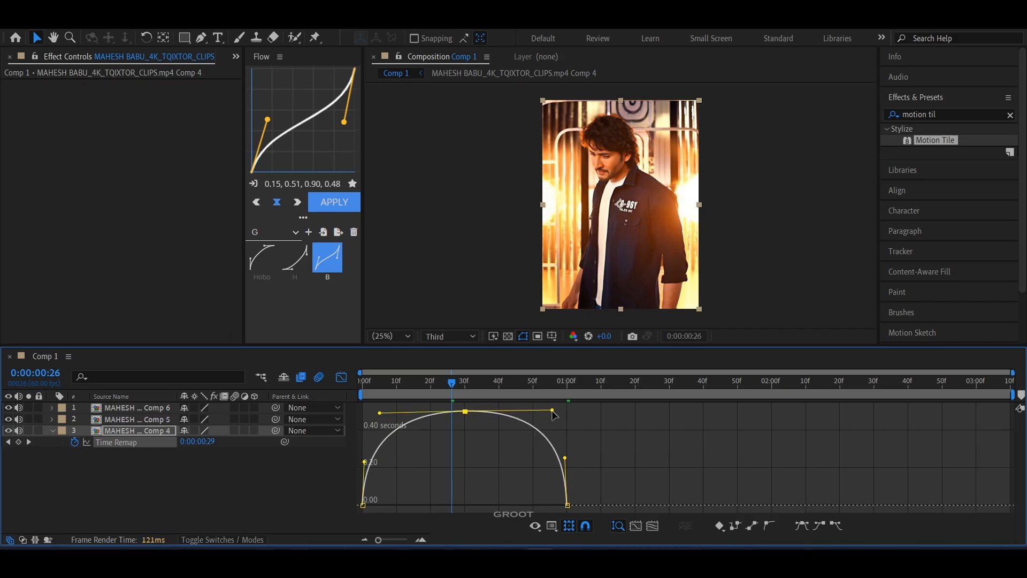
pyautogui.click(340, 379)
pyautogui.click(625, 410)
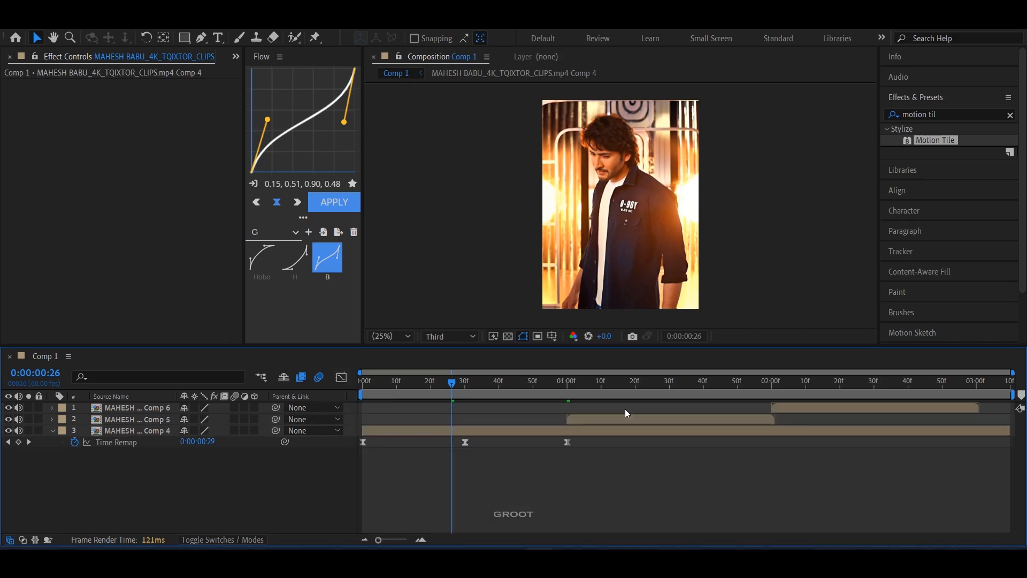
# Step: Time-remap the second clip in layer 2 with a keyframe at 0:00:01:30, replacing the end keyframe with a copy of the first at 0:00:02:00
pyautogui.click(628, 417)
pyautogui.hotkey('ctrl', 'alt', 't')
pyautogui.moveTo(660, 382); pyautogui.dragTo(669, 382)
pyautogui.click(18, 431)
pyautogui.click(775, 430)
pyautogui.press('Delete')
pyautogui.click(568, 431)
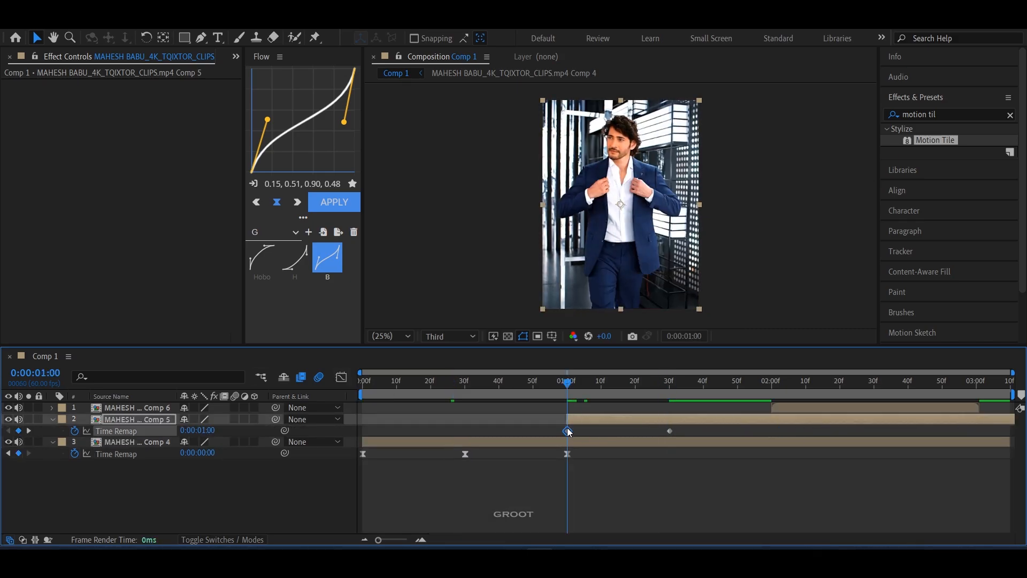
pyautogui.hotkey('ctrl', 'v')
# Step: Easy ease the second clip's Time Remap keyframes and bend their value graph into a rounded arch with steep ends
pyautogui.moveTo(536, 423); pyautogui.dragTo(827, 441)
pyautogui.press('F9')
pyautogui.click(341, 377)
pyautogui.click(567, 505)
pyautogui.click(584, 499)
pyautogui.moveTo(601, 505); pyautogui.dragTo(568, 432)
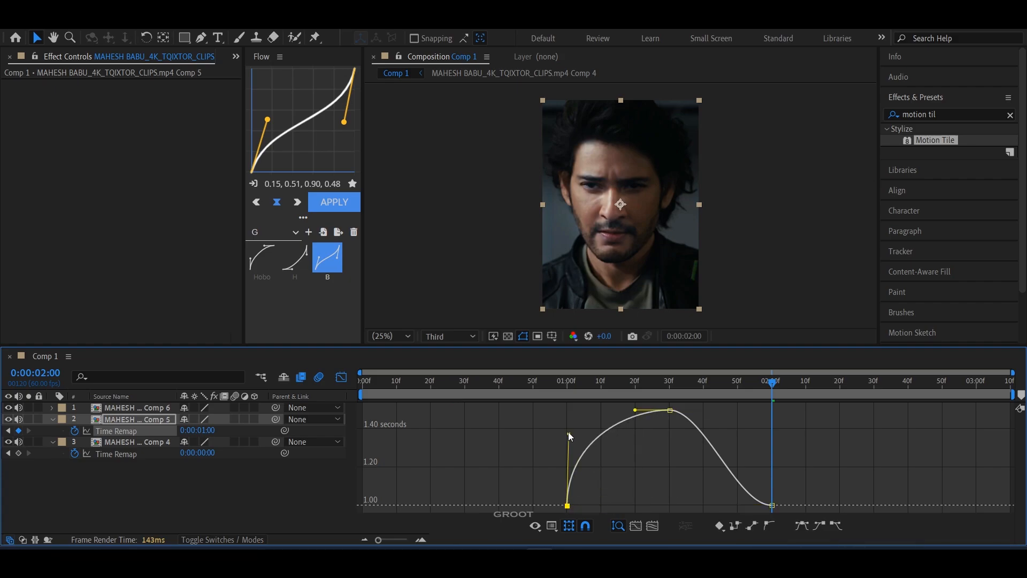
pyautogui.moveTo(636, 410); pyautogui.dragTo(590, 410)
pyautogui.moveTo(569, 446); pyautogui.dragTo(569, 456)
pyautogui.click(669, 410)
pyautogui.moveTo(737, 505); pyautogui.dragTo(770, 455)
pyautogui.moveTo(703, 409); pyautogui.dragTo(874, 382)
pyautogui.click(341, 377)
# Step: Time-remap the third clip in layer 1 with a keyframe at 0:00:02:30, replacing the end keyframe with a copy of the first at 0:00:03:00
pyautogui.click(820, 408)
pyautogui.hotkey('ctrl', 'alt', 't')
pyautogui.click(18, 419)
pyautogui.click(8, 419)
pyautogui.click(980, 419)
pyautogui.press('Delete')
pyautogui.click(771, 420)
pyautogui.click(977, 383)
pyautogui.hotkey('ctrl', 'v')
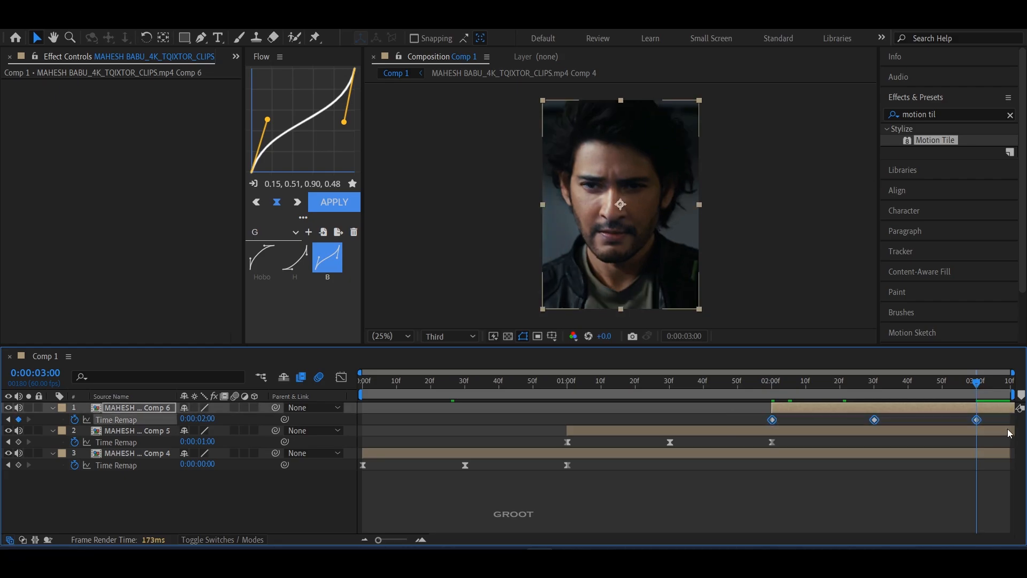
# Step: Ease the third clip's Time Remap keyframes by shaping their value graph into a rounded arch with steep ends
pyautogui.click(341, 377)
pyautogui.moveTo(806, 505); pyautogui.dragTo(774, 455)
pyautogui.moveTo(840, 410); pyautogui.dragTo(793, 409)
pyautogui.moveTo(942, 504); pyautogui.dragTo(975, 456)
pyautogui.moveTo(908, 410); pyautogui.dragTo(954, 413)
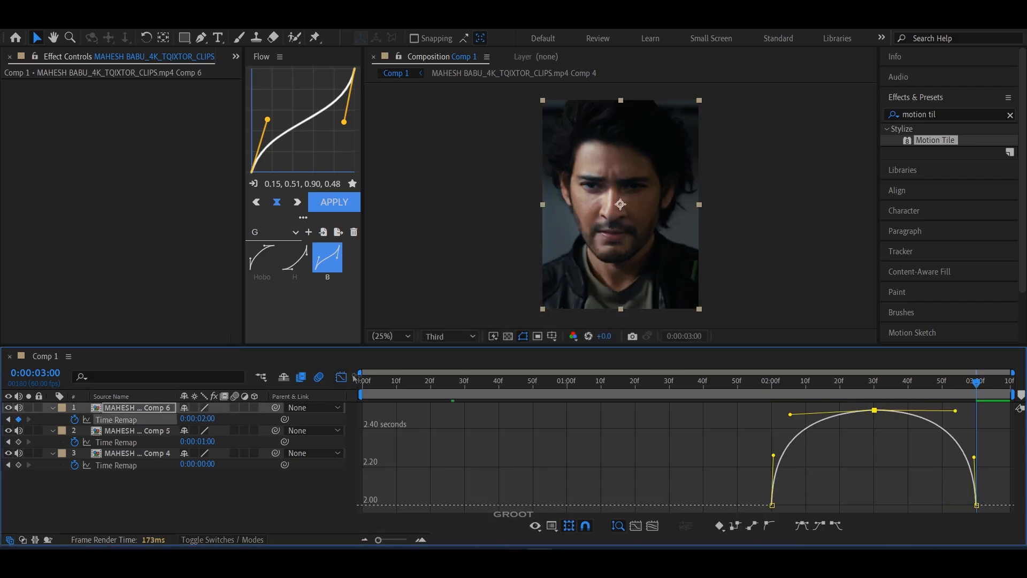
pyautogui.click(341, 377)
# Step: Return to the start of the timeline and add an adjustment layer directly above the first clip's pre-comp
pyautogui.moveTo(377, 382)
pyautogui.mouseDown()
pyautogui.moveTo(414, 383)
pyautogui.moveTo(358, 385)
pyautogui.mouseUp()
pyautogui.click(412, 415)
pyautogui.click(531, 455)
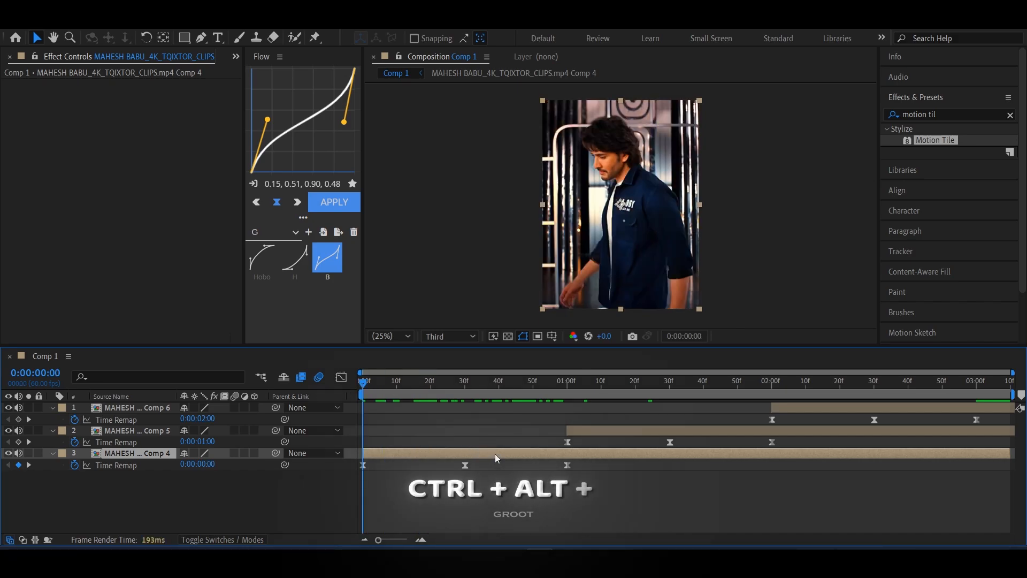
pyautogui.hotkey('ctrl', 'alt', 'y')
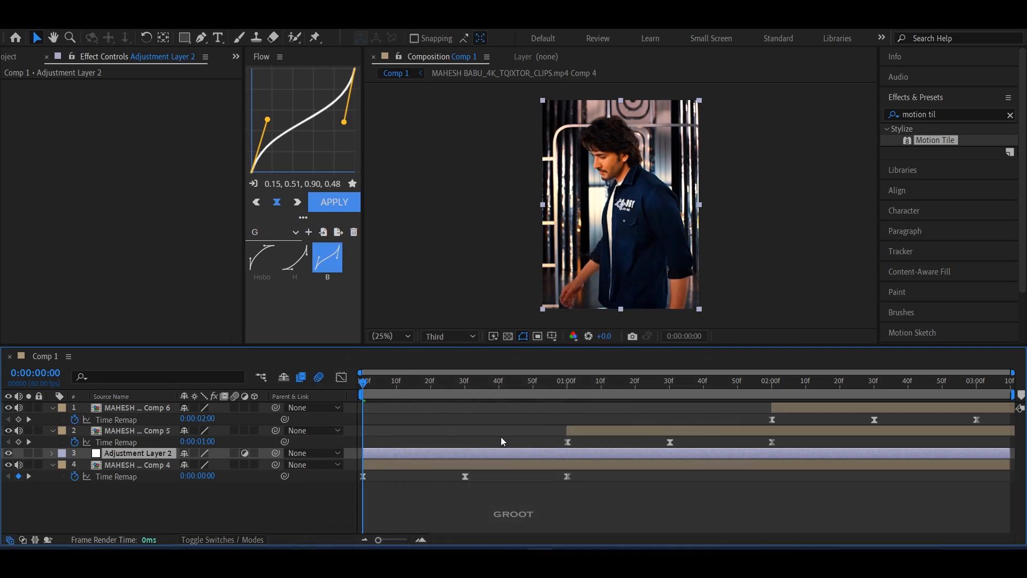
# Step: Split the adjustment layer at 0:00:01:00 and delete the remainder so it spans only the first clip
pyautogui.moveTo(544, 385); pyautogui.dragTo(312, 386)
pyautogui.hotkey('ctrl', 'shift', 'd')
pyautogui.press('Delete')
pyautogui.click(557, 454)
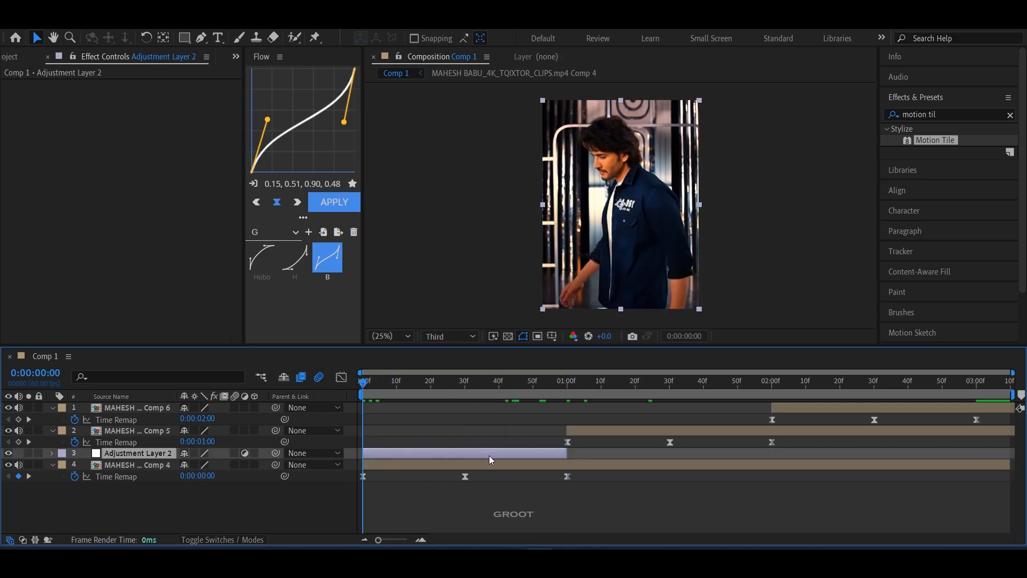
# Step: Apply the S_BlurMoCurves effect to the adjustment layer and set a Z Dist keyframe of 1.000 at the start
pyautogui.moveTo(954, 115); pyautogui.dragTo(849, 116)
pyautogui.write('s_blur')
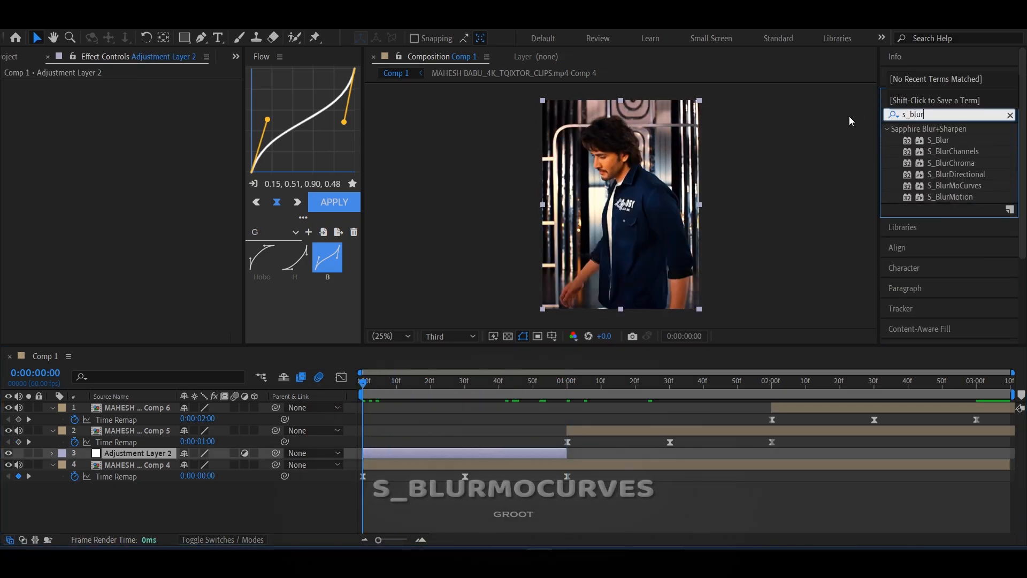
pyautogui.write('mocurves')
pyautogui.moveTo(948, 140); pyautogui.dragTo(453, 458)
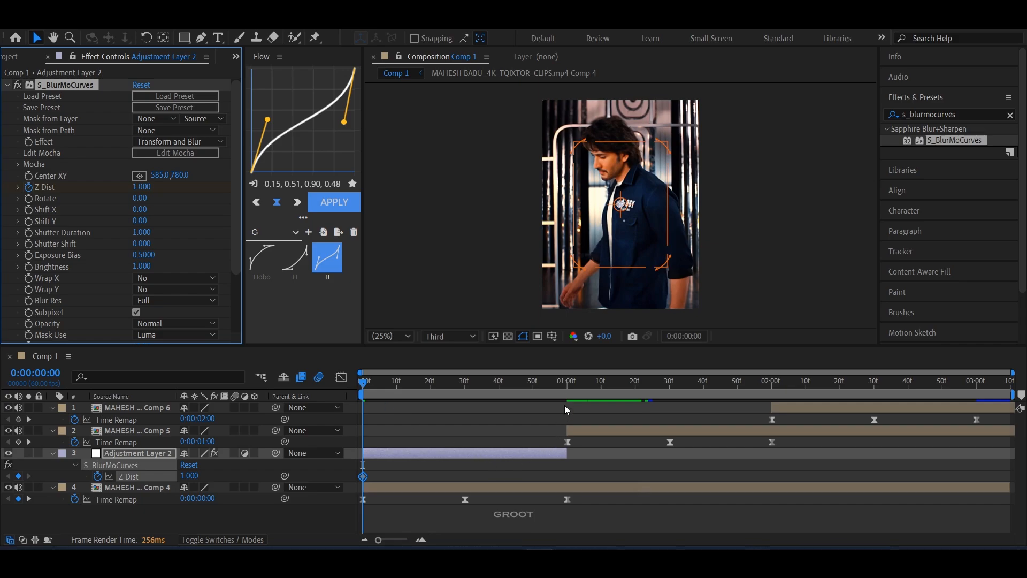
# Step: Add a second Z Dist keyframe at 0:00:01:00 and easy ease both Z Dist keyframes
pyautogui.moveTo(556, 383); pyautogui.dragTo(566, 383)
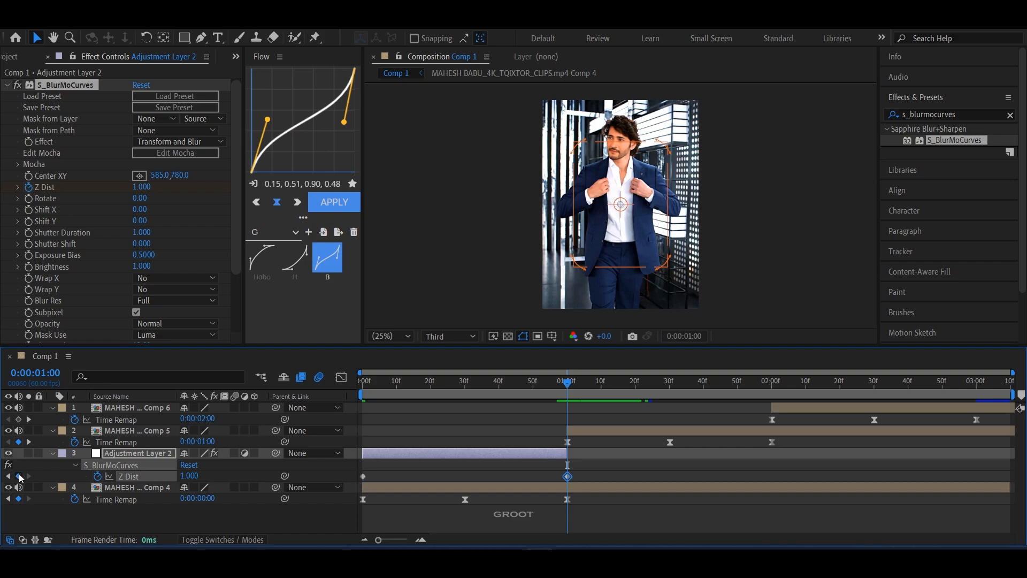
pyautogui.moveTo(596, 472); pyautogui.dragTo(313, 483)
pyautogui.press('F9')
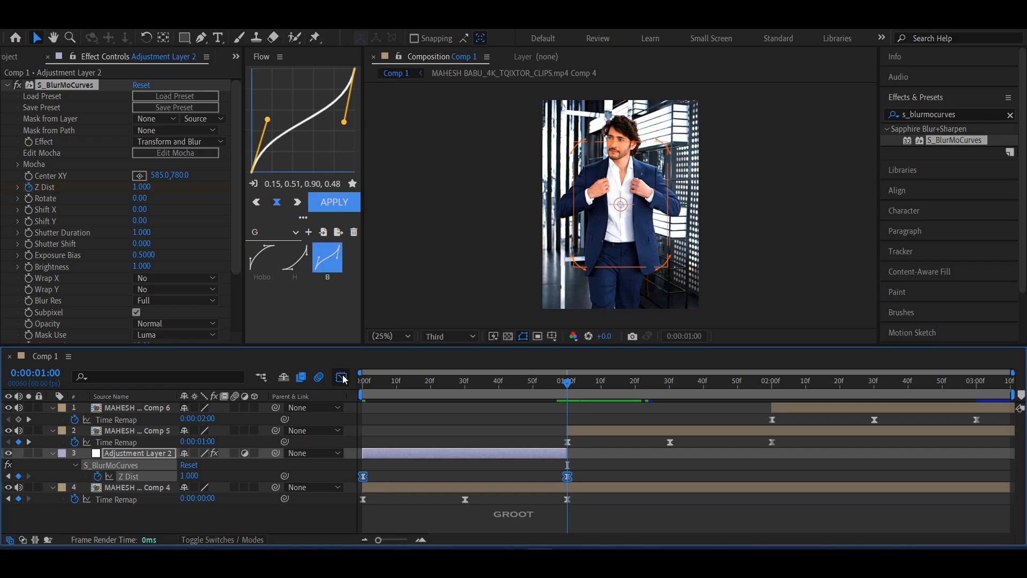
# Step: Shape the Z Dist value graph into a steep-ended U-shaped dip and place the effect's center on the man's face at 409, 404
pyautogui.click(341, 377)
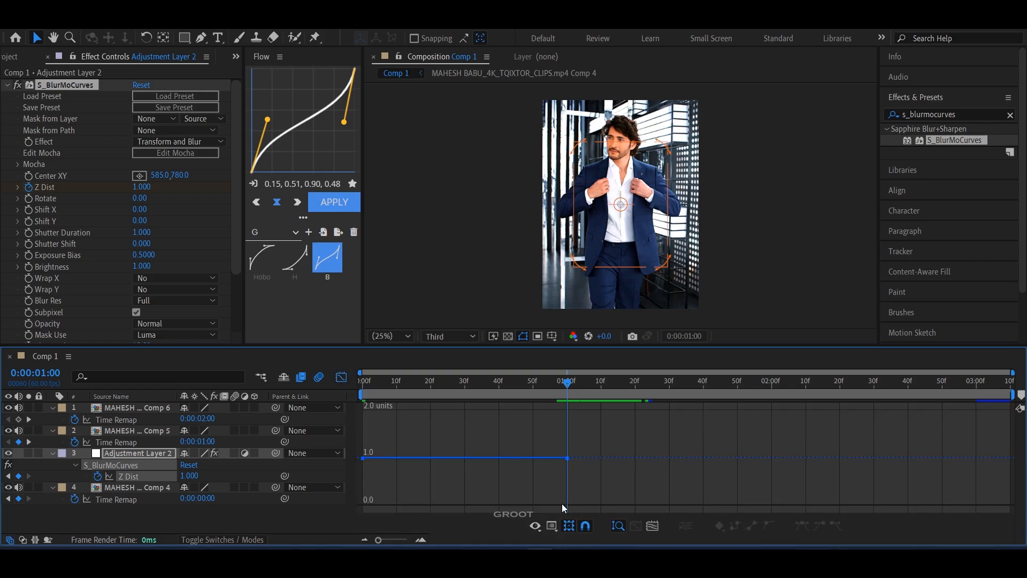
pyautogui.press('Home')
pyautogui.click(551, 526)
pyautogui.click(596, 388)
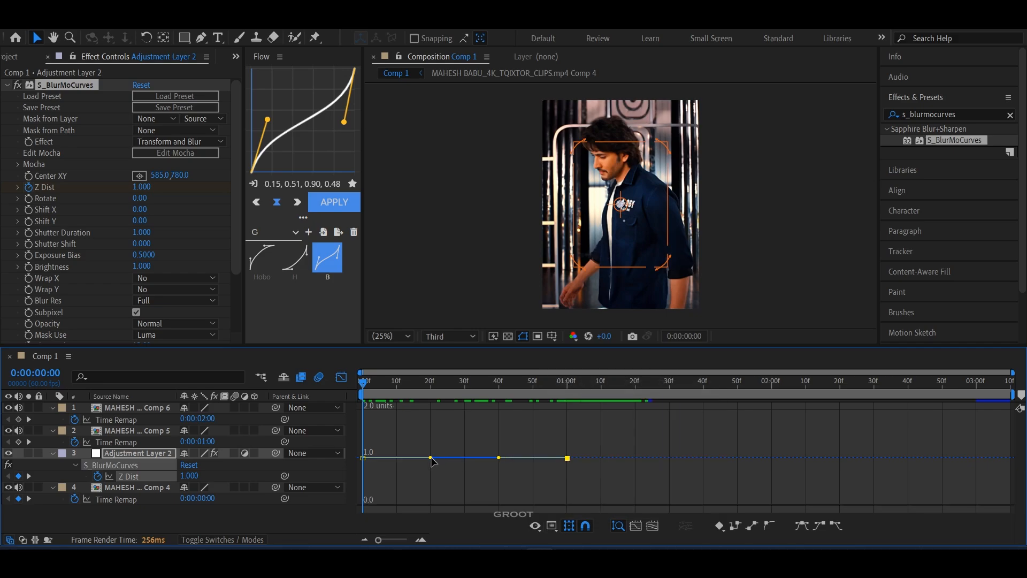
pyautogui.moveTo(432, 457); pyautogui.dragTo(371, 498)
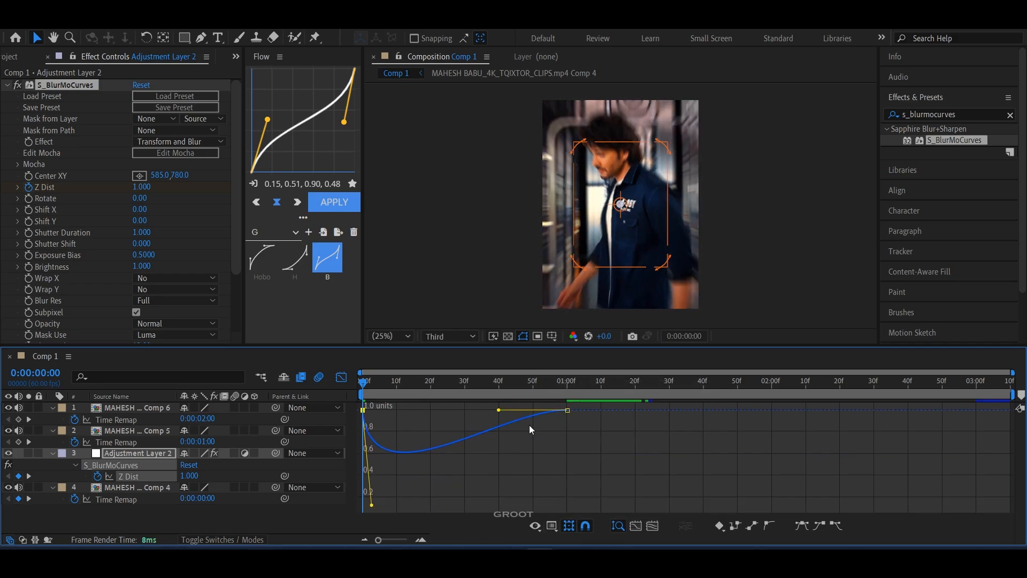
pyautogui.moveTo(499, 409); pyautogui.dragTo(558, 473)
pyautogui.click(578, 384)
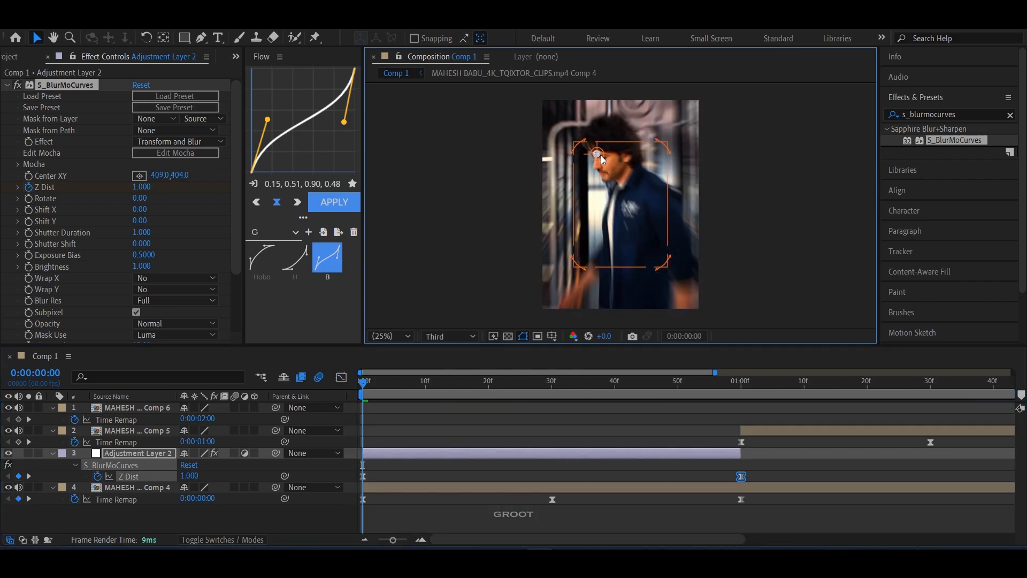
pyautogui.click(567, 423)
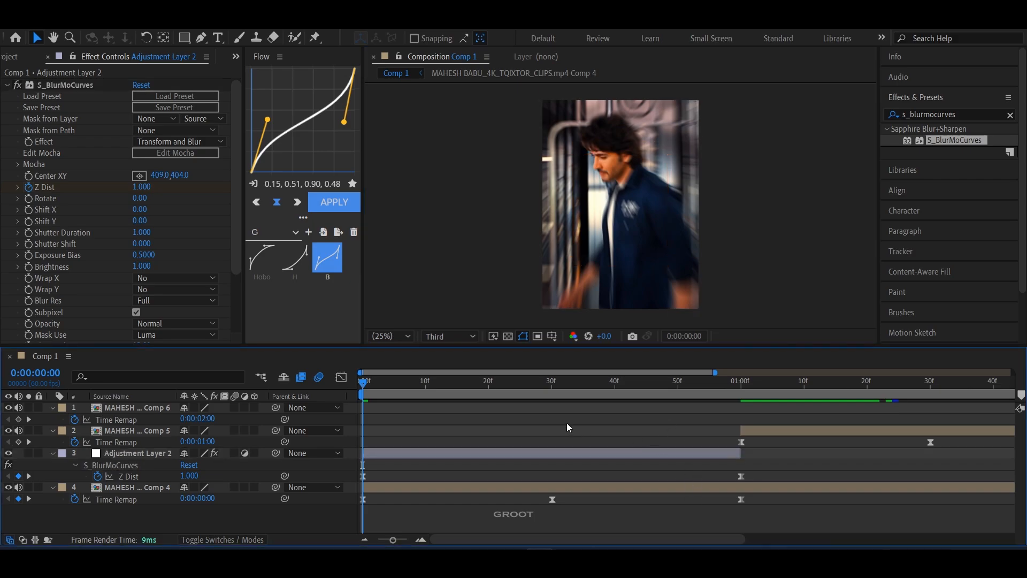
# Step: Duplicate the first clip's adjustment layer twice and place the copies above the second and third clips, starting at 0:00:01:00 and 0:00:02:00
pyautogui.moveTo(604, 386); pyautogui.dragTo(647, 395)
pyautogui.click(649, 453)
pyautogui.hotkey('ctrl', 'd')
pyautogui.hotkey('ctrl', 'd')
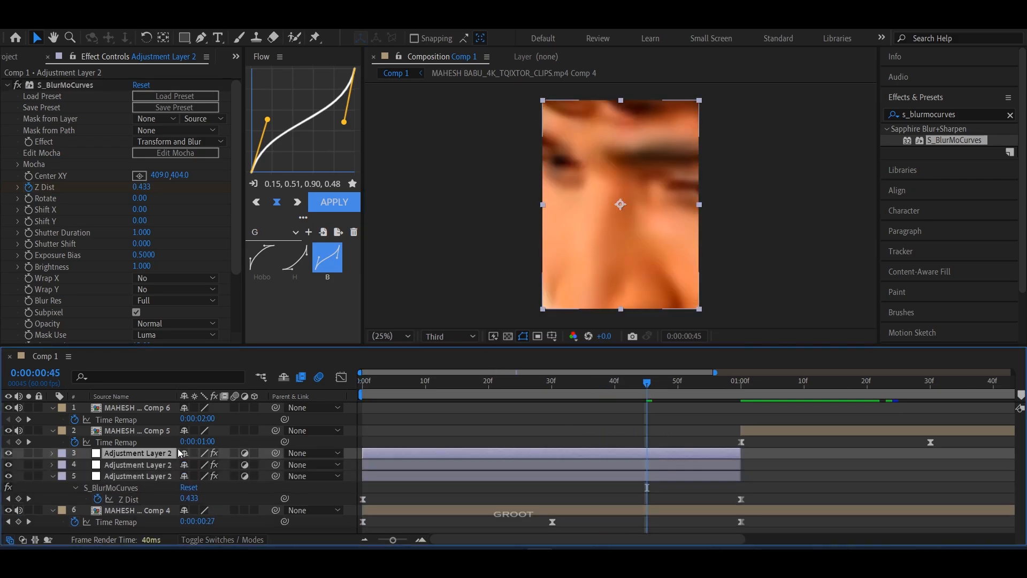
pyautogui.moveTo(160, 463); pyautogui.dragTo(900, 481)
pyautogui.moveTo(587, 412); pyautogui.dragTo(846, 447)
# Step: Reposition the S_BlurMoCurves center onto the man's face in both copies, using Center XY 561, 544 for the third clip
pyautogui.moveTo(535, 382); pyautogui.dragTo(519, 382)
pyautogui.click(535, 442)
pyautogui.click(64, 86)
pyautogui.moveTo(601, 159); pyautogui.dragTo(617, 172)
pyautogui.click(899, 408)
pyautogui.click(897, 382)
pyautogui.click(64, 85)
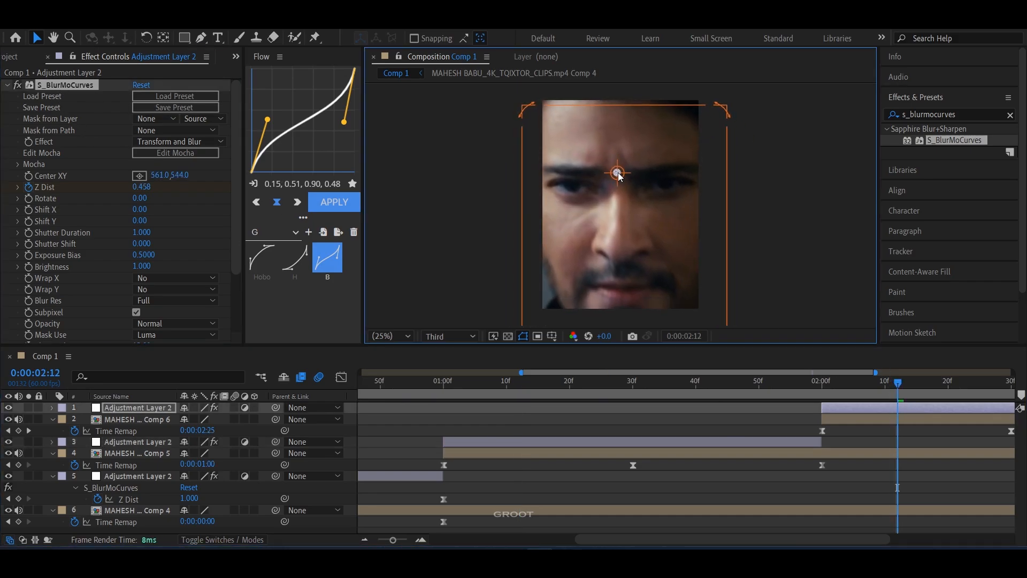
pyautogui.click(882, 454)
# Step: Reshape the first adjustment layer's Z Dist value graph into a shallower, symmetrical dip by shortening both keyframe handles
pyautogui.moveTo(897, 383); pyautogui.dragTo(420, 394)
pyautogui.click(129, 499)
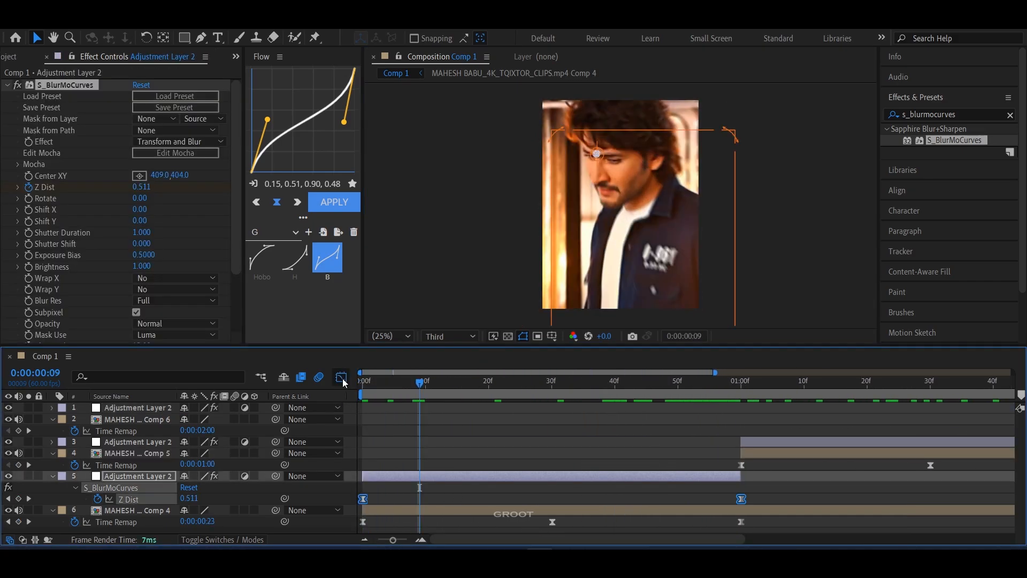
pyautogui.click(342, 378)
pyautogui.moveTo(368, 499); pyautogui.dragTo(368, 479)
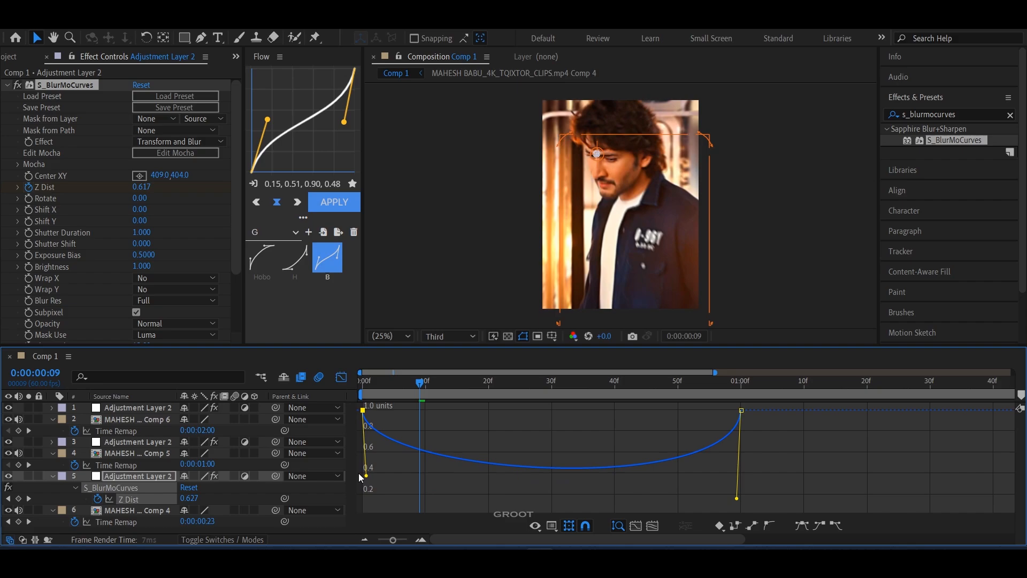
pyautogui.moveTo(741, 509); pyautogui.dragTo(747, 478)
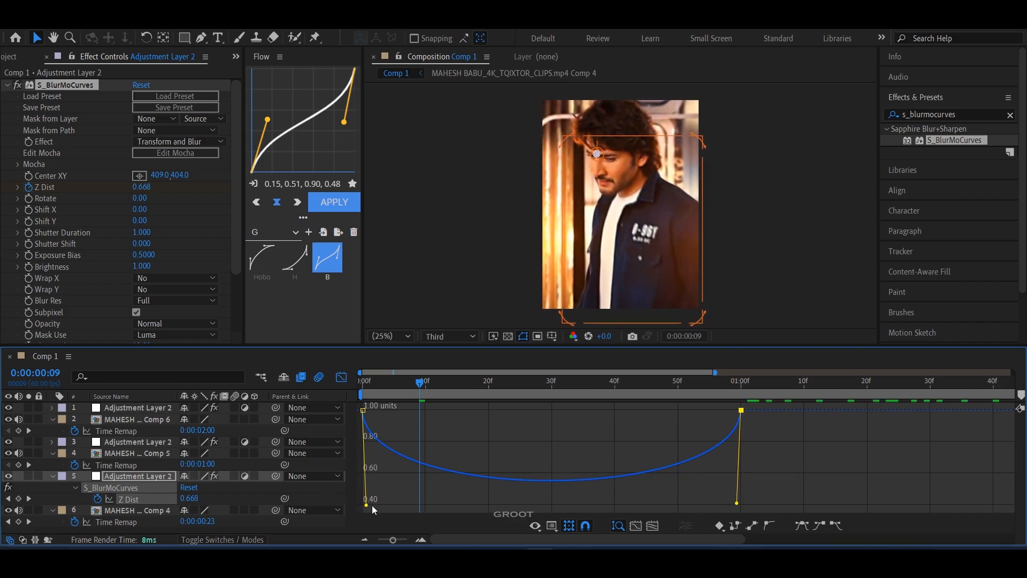
pyautogui.moveTo(367, 505)
pyautogui.mouseDown()
pyautogui.moveTo(357, 483)
pyautogui.moveTo(355, 507)
pyautogui.mouseUp()
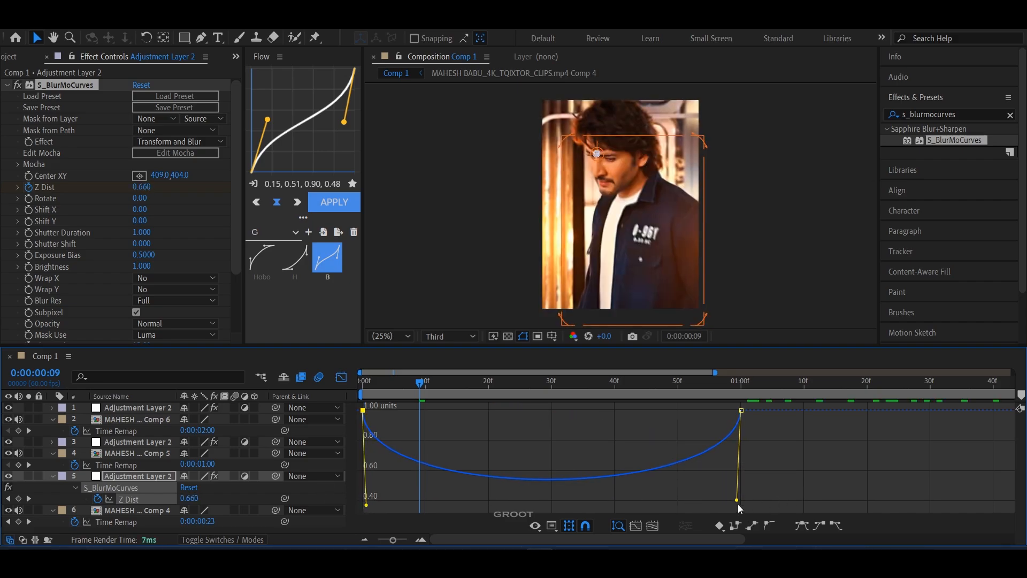
pyautogui.moveTo(737, 502); pyautogui.dragTo(741, 505)
# Step: Play back the composition to check the zoom motion and transitions across all three clips
pyautogui.moveTo(529, 383); pyautogui.dragTo(704, 407)
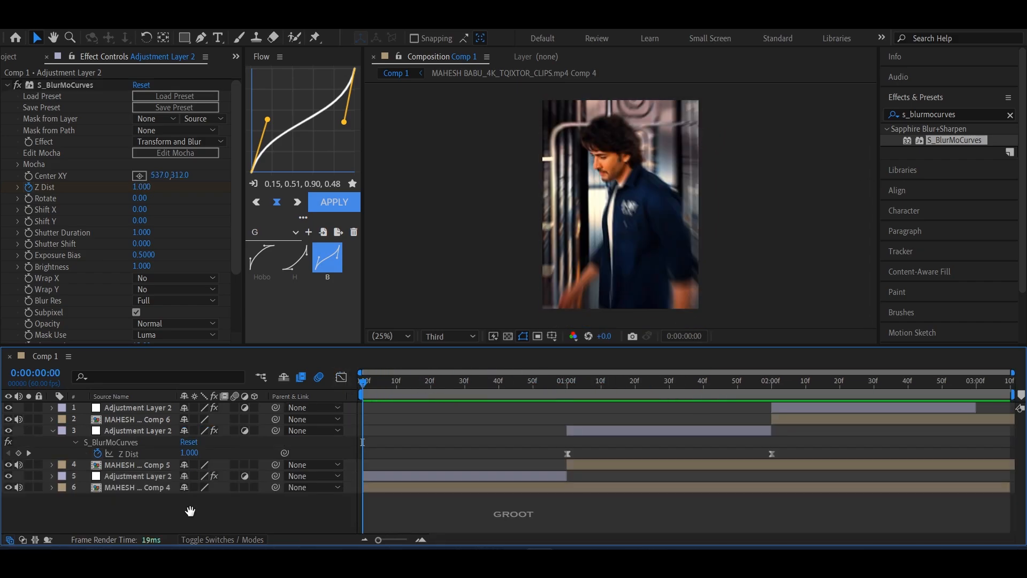
pyautogui.press('space')
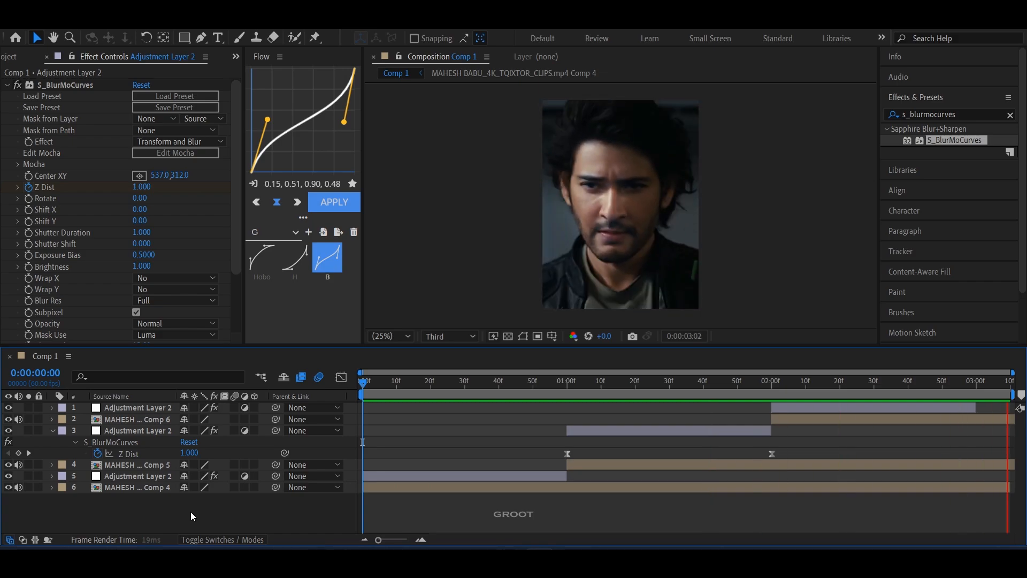
pyautogui.press('space')
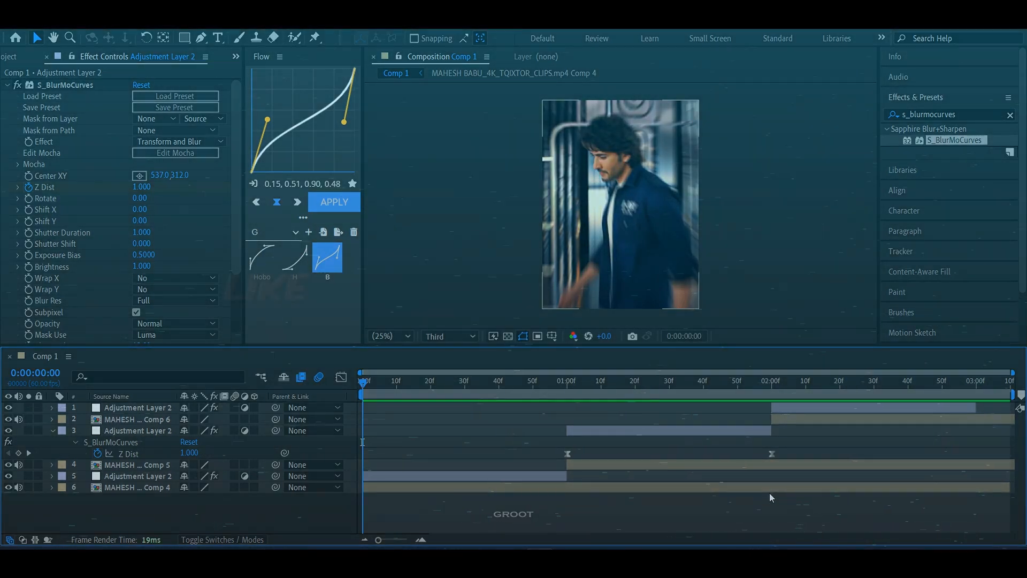